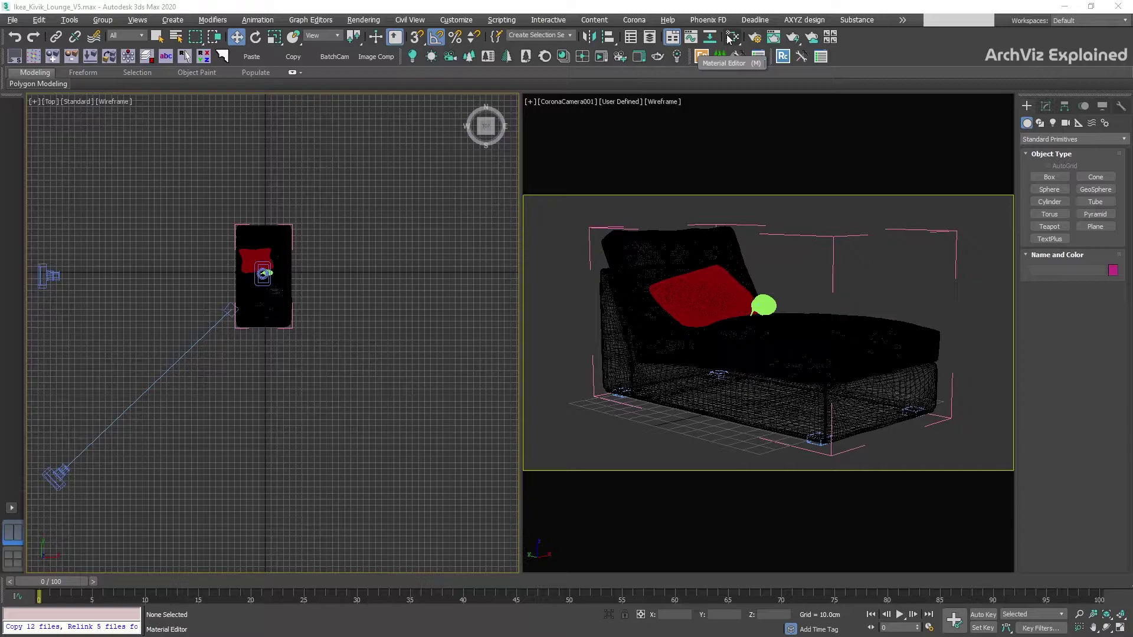
Add a CoronaBitmap node in the Slate Material Editor loaded with the photo_studio_01_4k.hdr HDRI.
{"action": "key", "text": "m"}
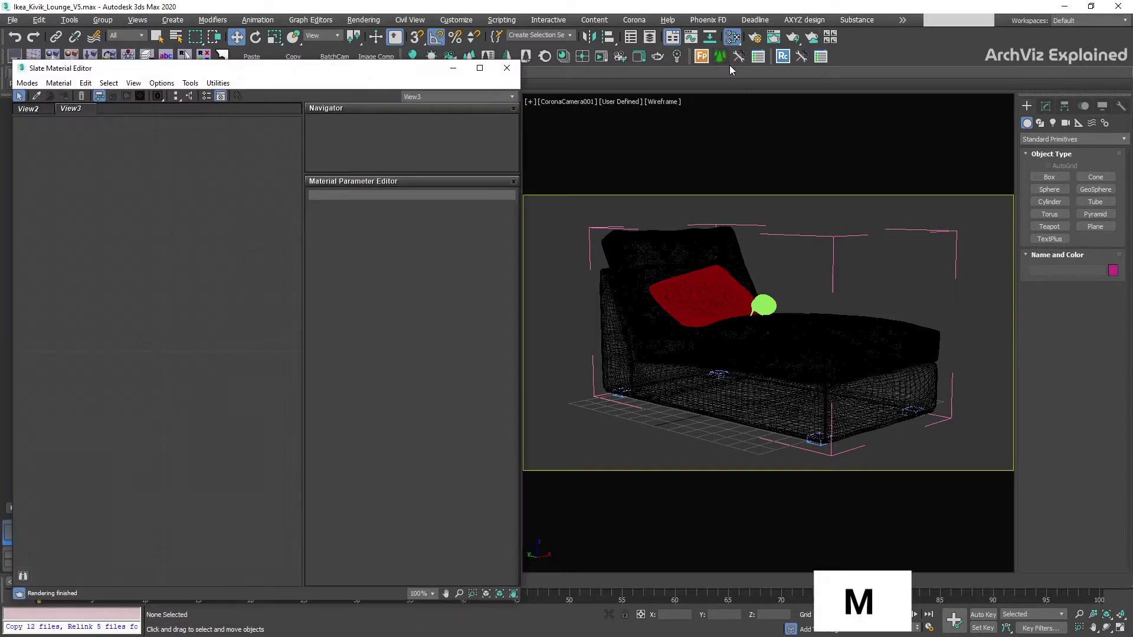
{"action": "right_click", "coordinate": [150, 288]}
{"action": "mouse_move", "coordinate": [229, 339]}
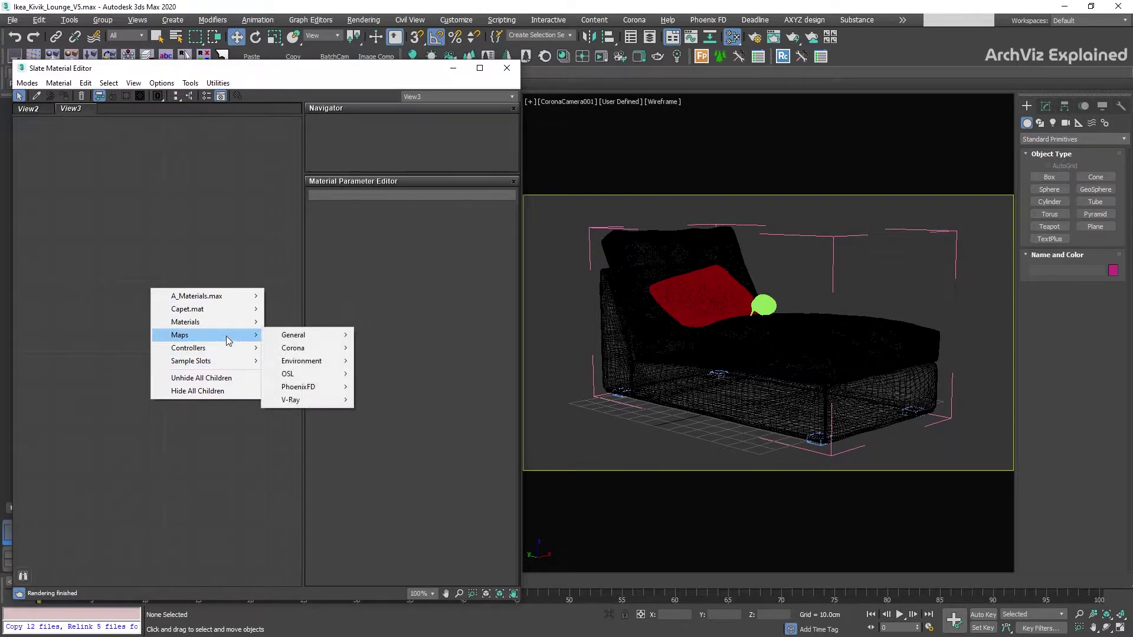
{"action": "mouse_move", "coordinate": [283, 349]}
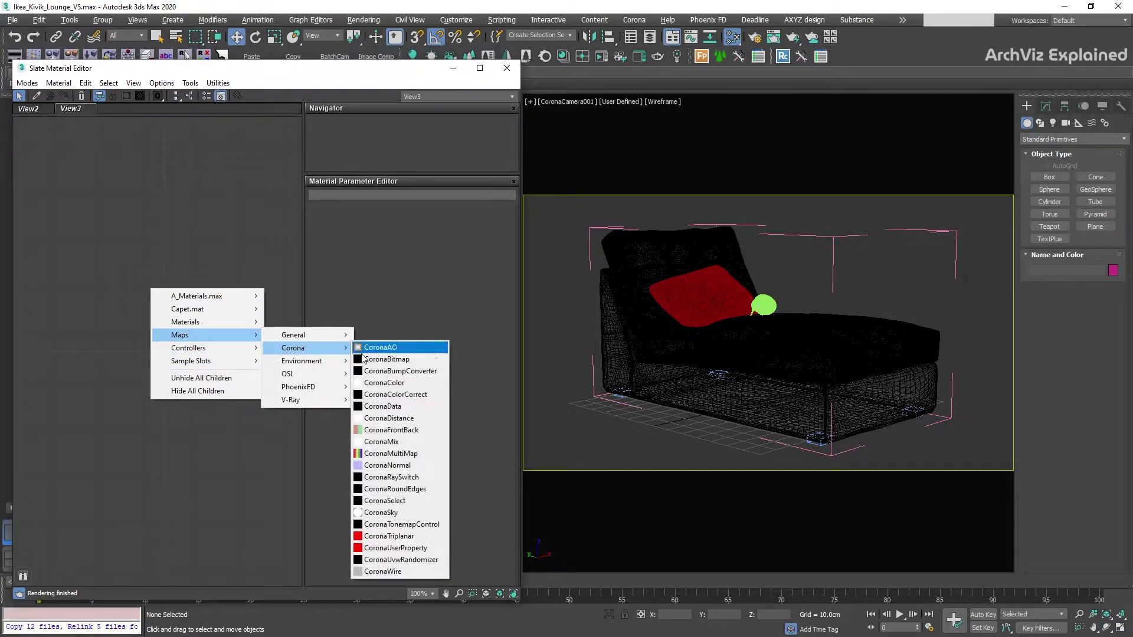
{"action": "left_click", "coordinate": [380, 360]}
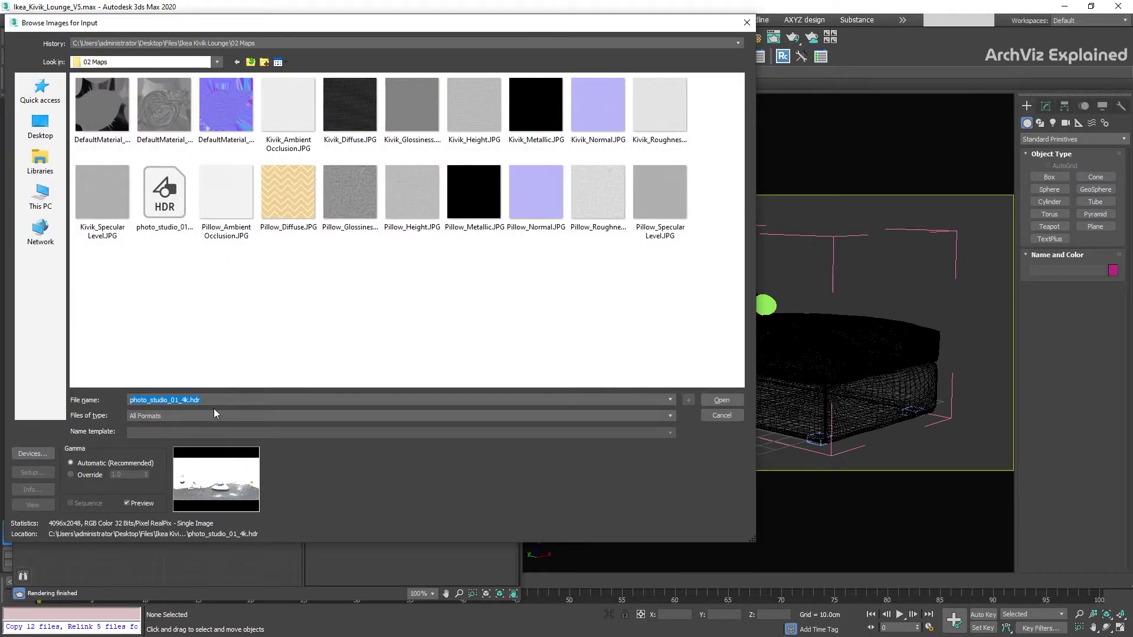
{"action": "left_click", "coordinate": [165, 208]}
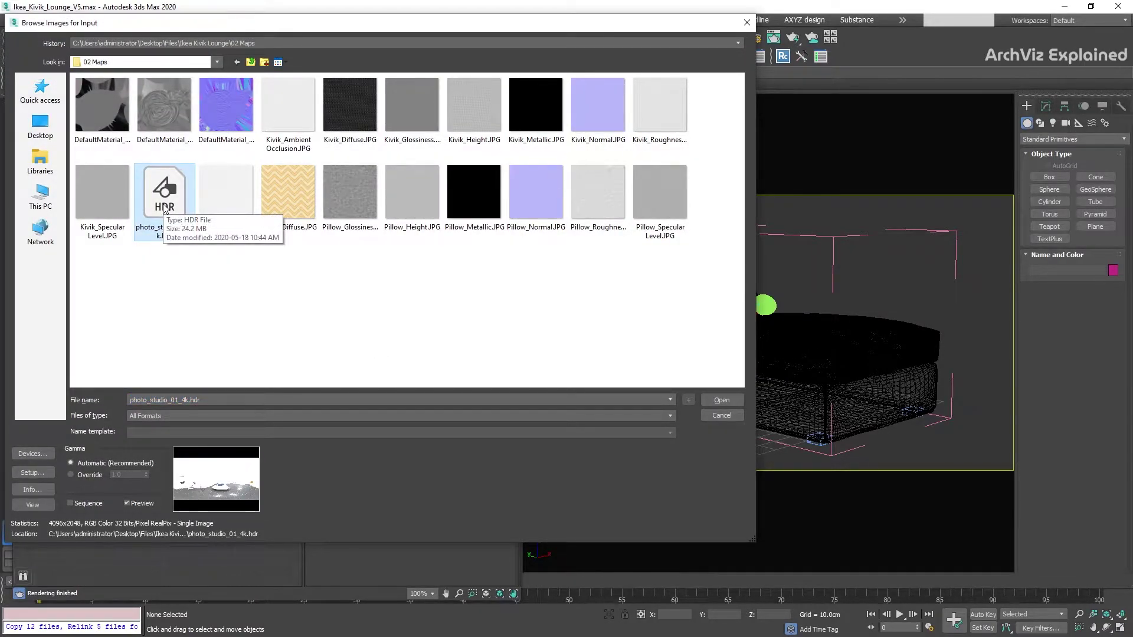
{"action": "left_click", "coordinate": [741, 406]}
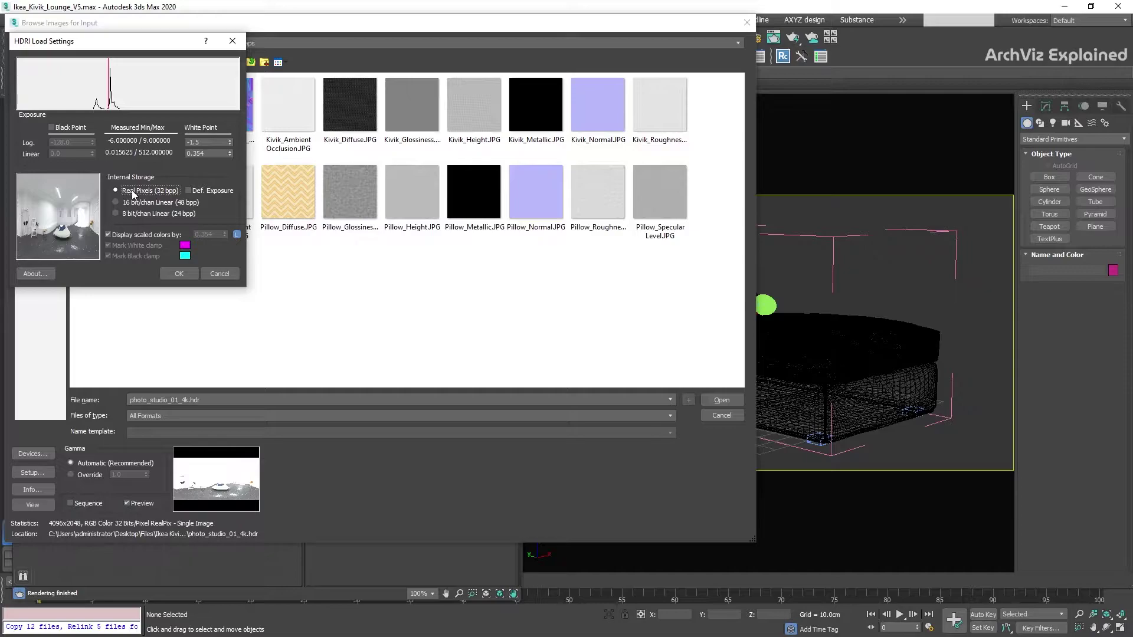
{"action": "left_click", "coordinate": [177, 273]}
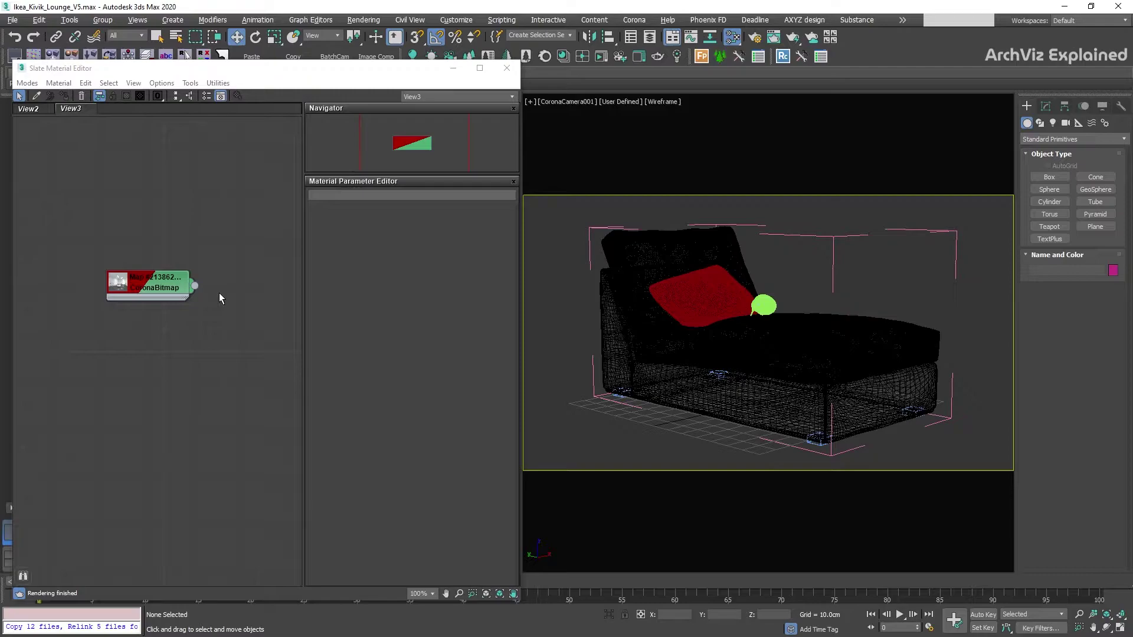
Link the HDRI CoronaBitmap as an instance into the Environment Map slot.
{"action": "key", "text": "8"}
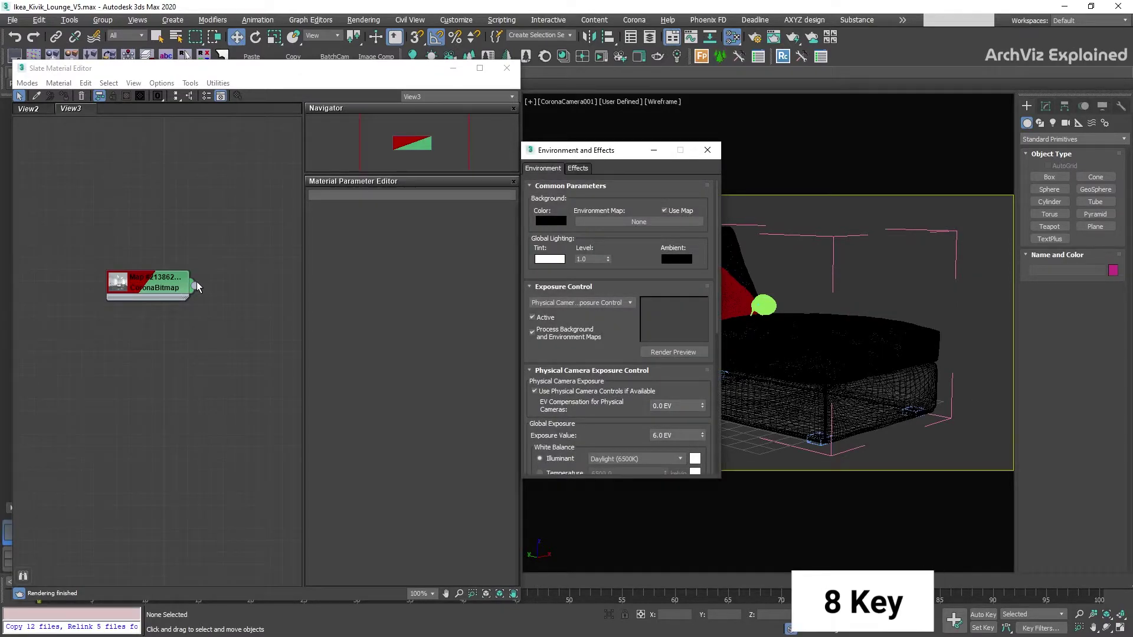
{"action": "left_click_drag", "start_coordinate": [195, 287], "coordinate": [637, 221]}
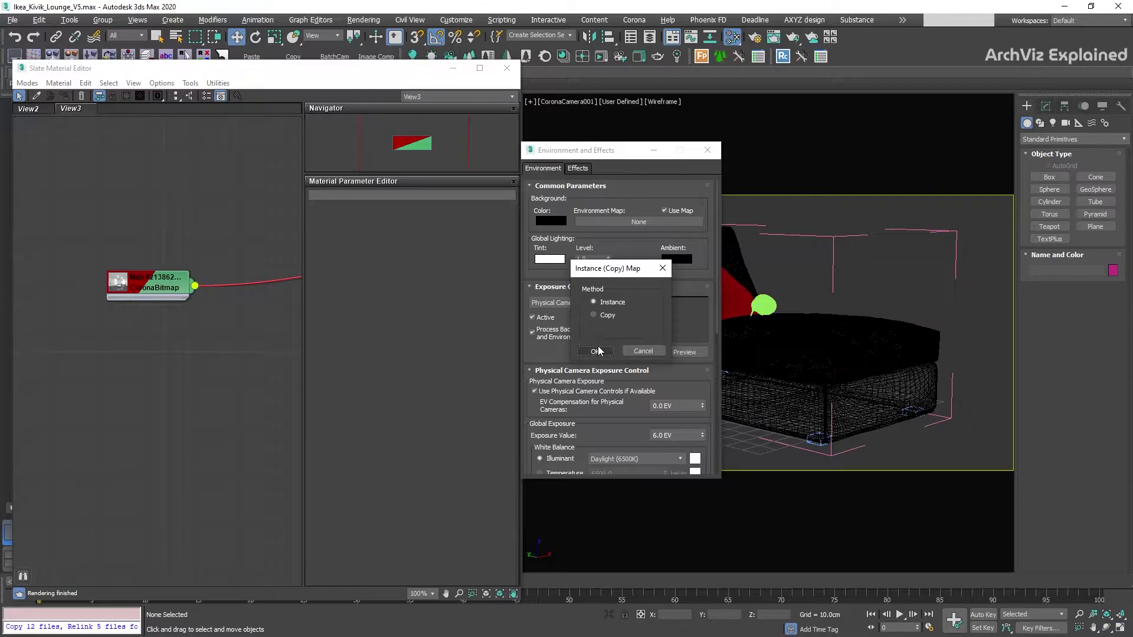
{"action": "left_click", "coordinate": [596, 351]}
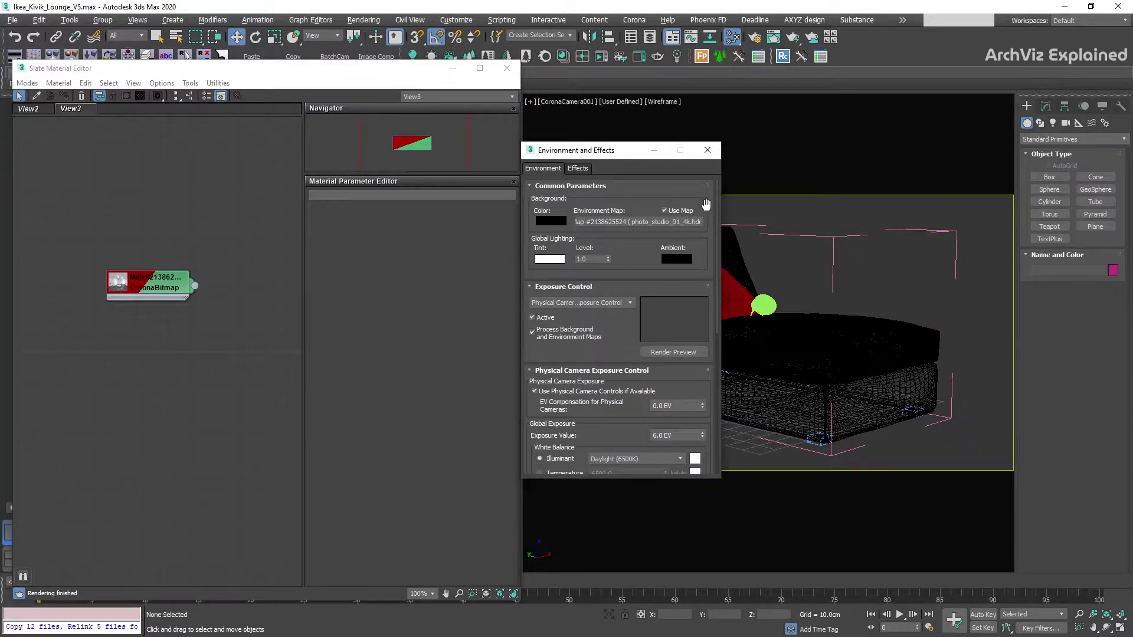
{"action": "left_click", "coordinate": [706, 151]}
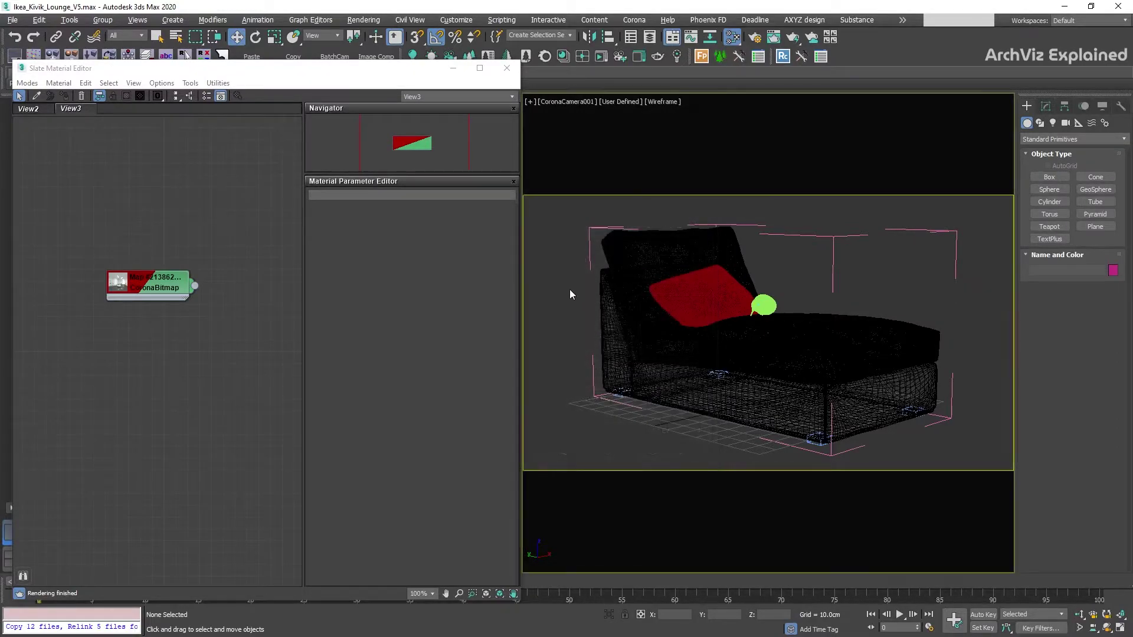
Start interactive Corona rendering and rotate the HDRI environment to 250 degrees.
{"action": "left_click", "coordinate": [582, 57]}
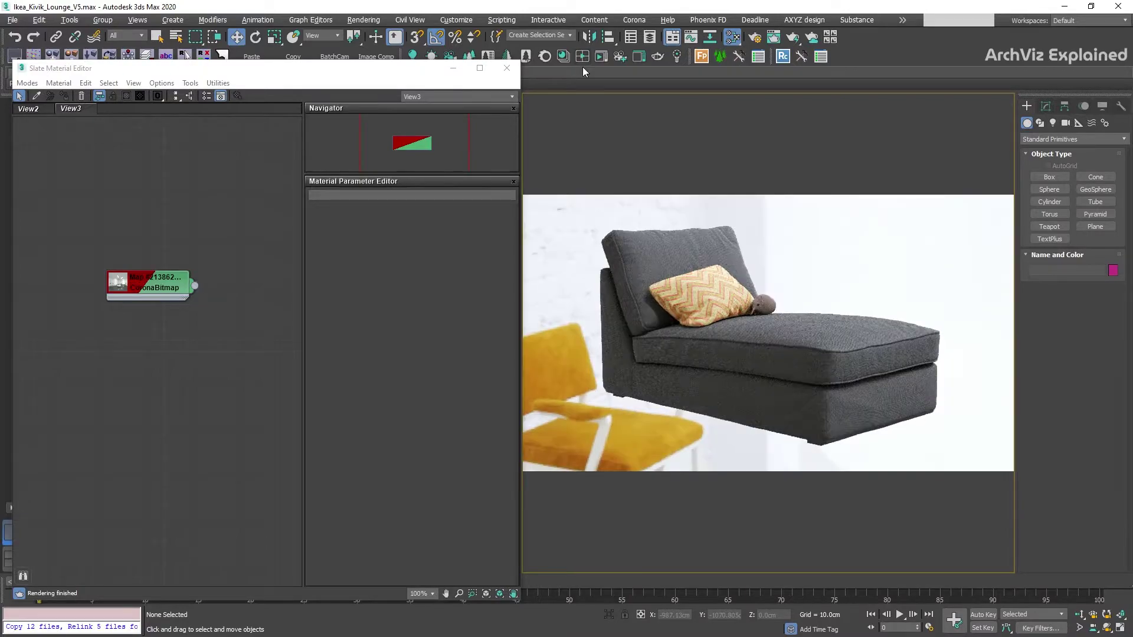
{"action": "double_click", "coordinate": [151, 283]}
{"action": "double_click", "coordinate": [411, 310]}
{"action": "type", "text": "25"}
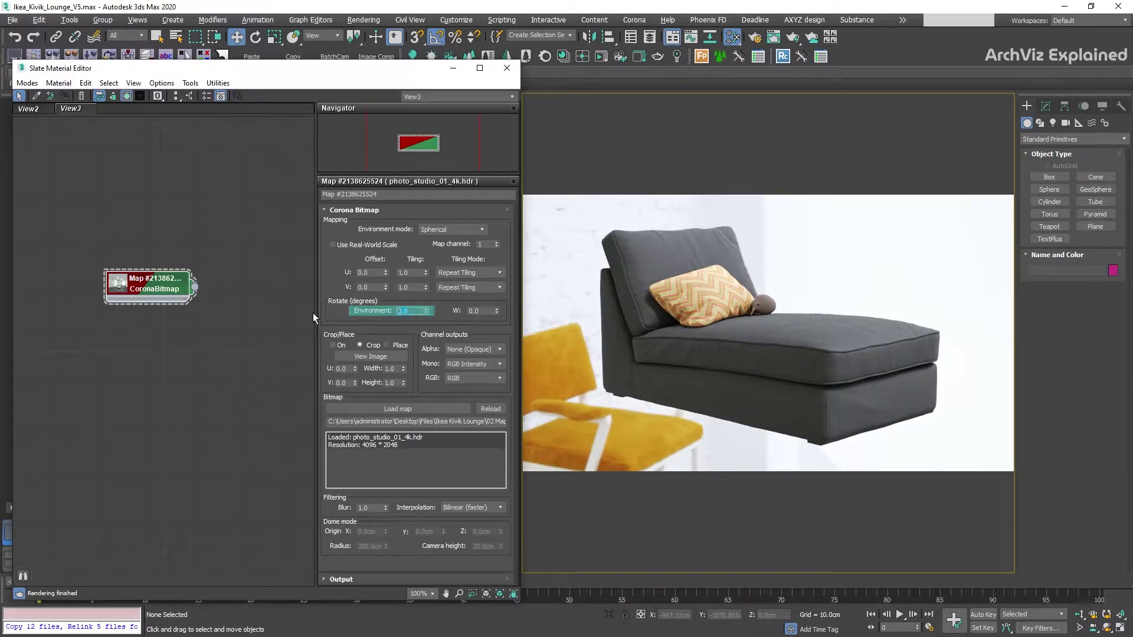
{"action": "type", "text": "0"}
{"action": "key", "text": "Return"}
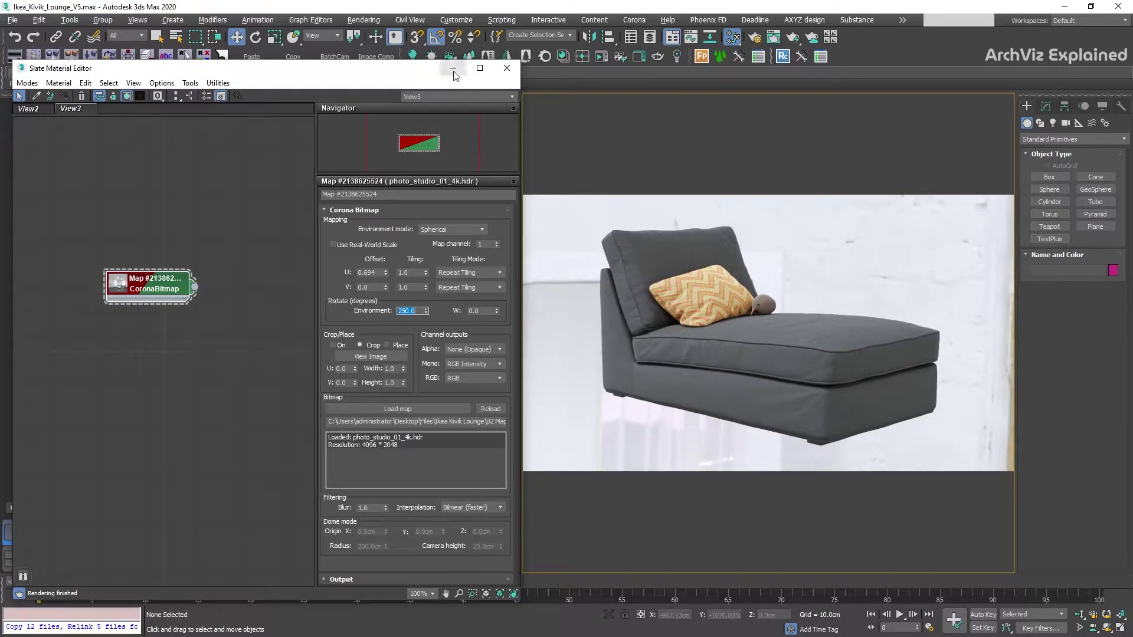
{"action": "left_click", "coordinate": [506, 67]}
Draw a floor plane under the chaise lounge and assign it a new CoronaShadowCatcherMtl, Material #4.
{"action": "left_click", "coordinate": [1094, 226]}
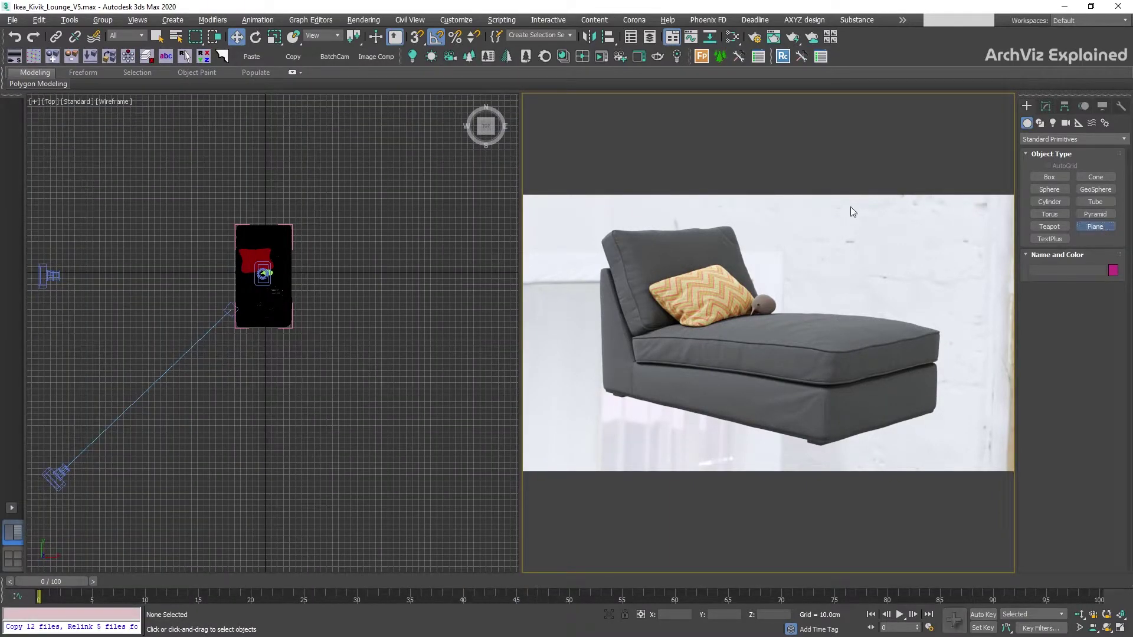
{"action": "left_click_drag", "start_coordinate": [459, 115], "coordinate": [42, 541]}
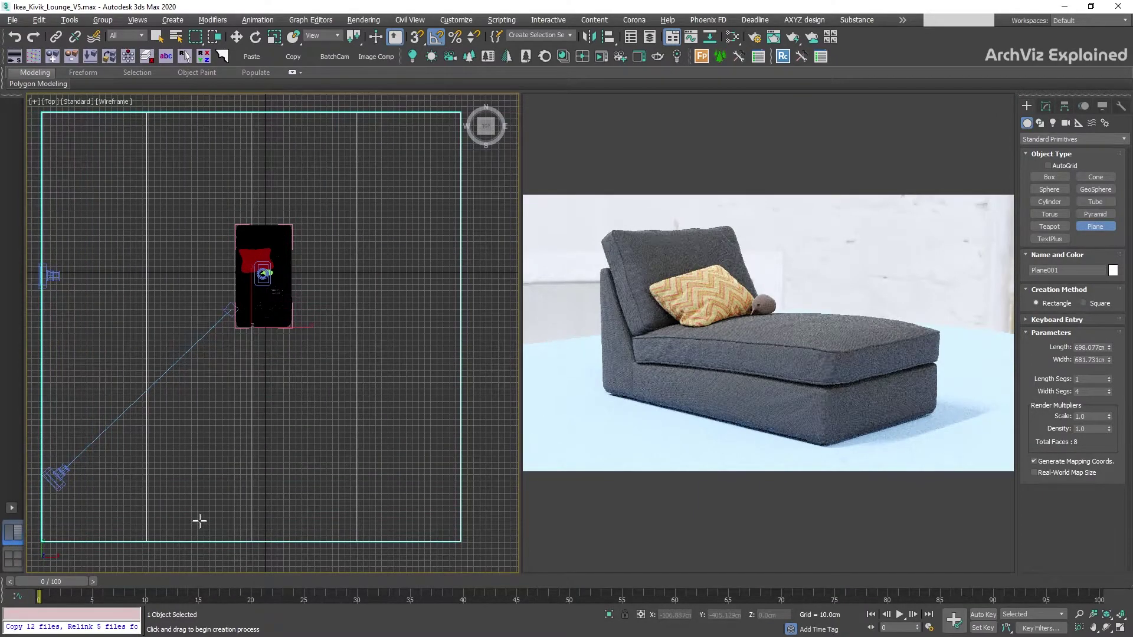
{"action": "left_click", "coordinate": [733, 40]}
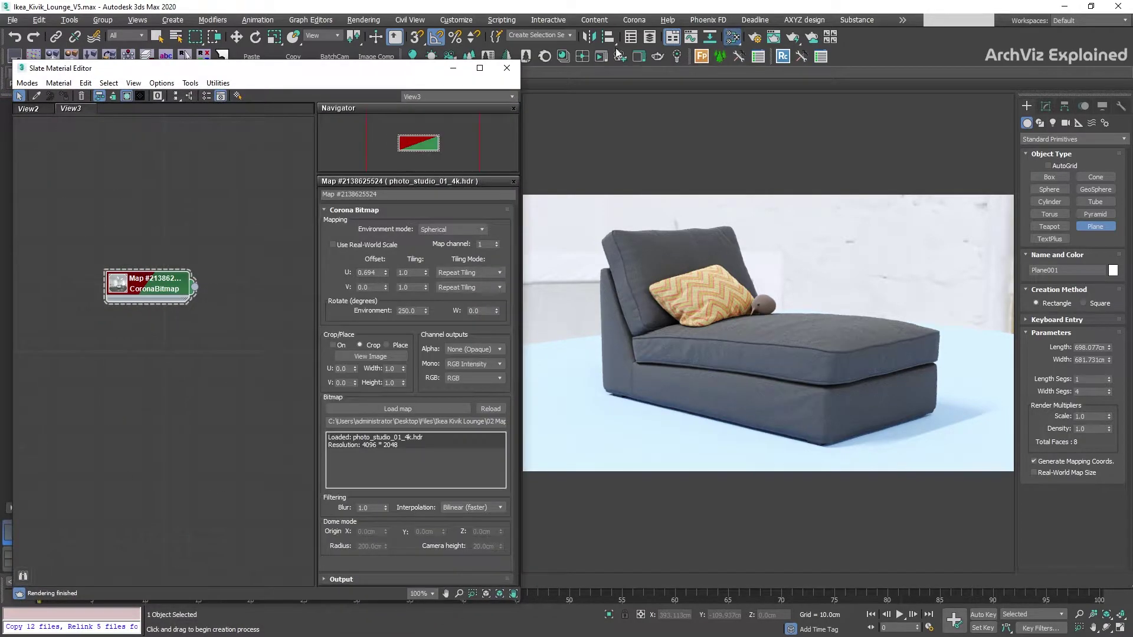
{"action": "right_click", "coordinate": [154, 394]}
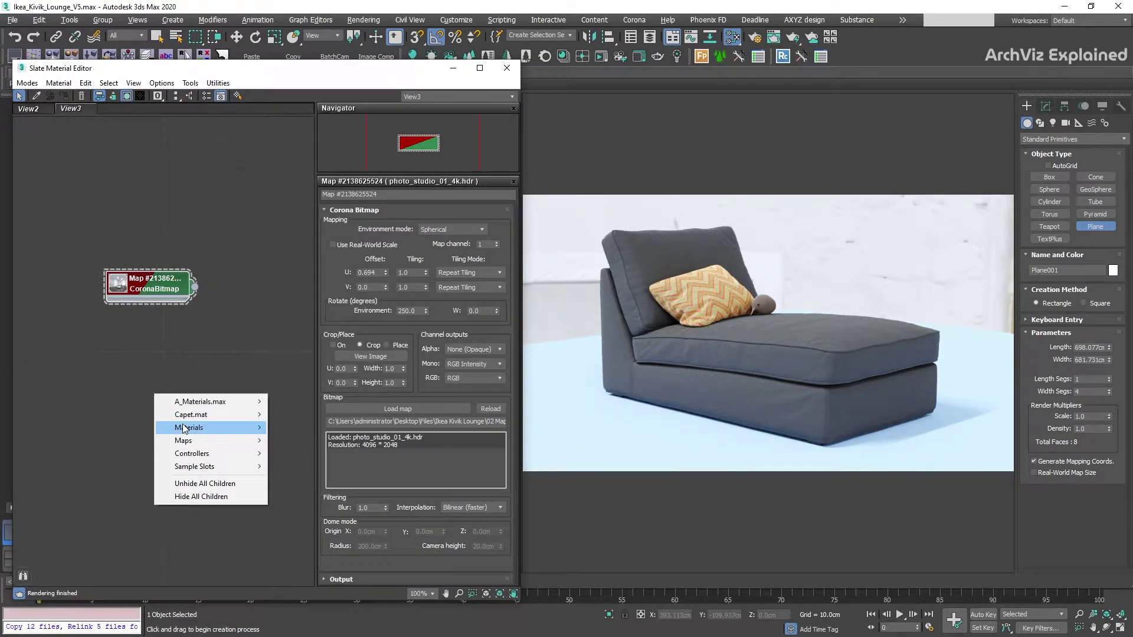
{"action": "mouse_move", "coordinate": [185, 429]}
{"action": "mouse_move", "coordinate": [313, 453]}
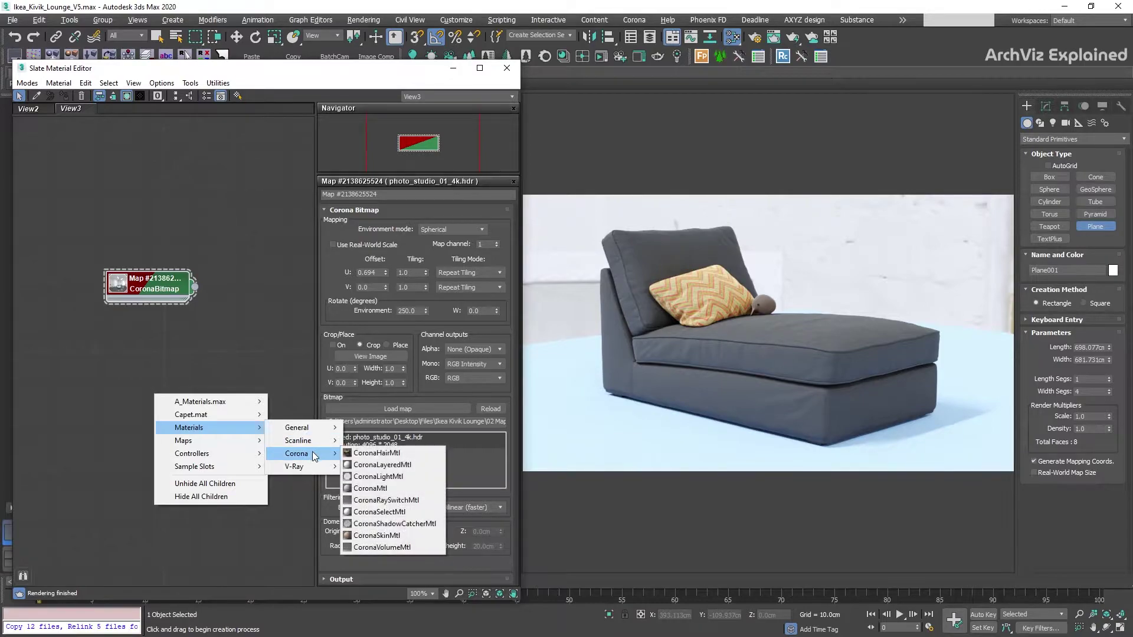
{"action": "left_click", "coordinate": [405, 524]}
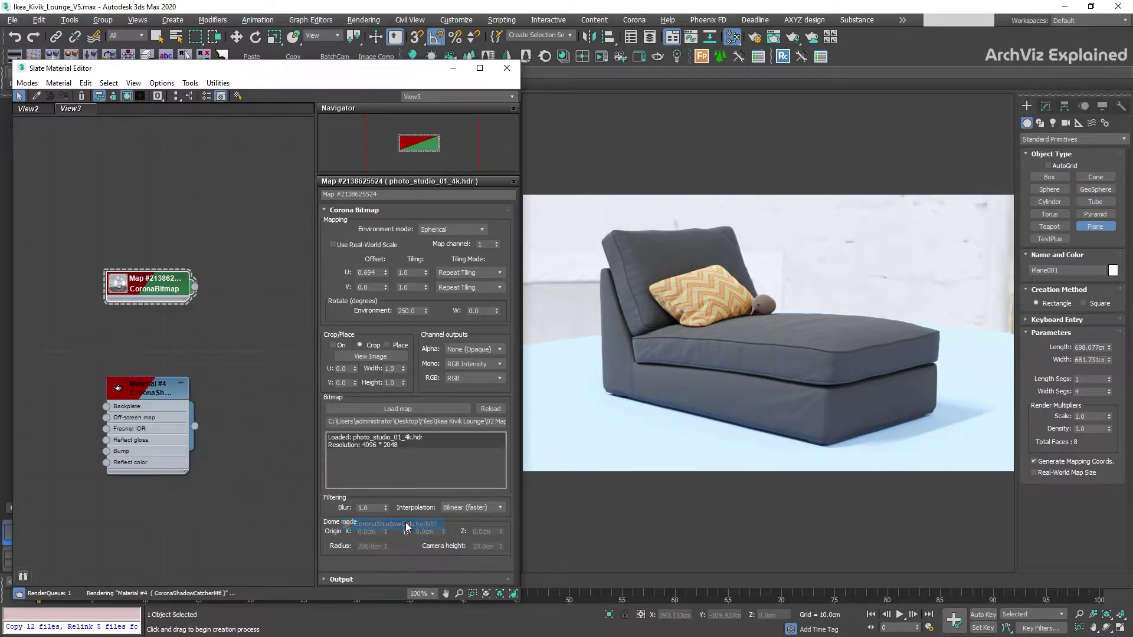
{"action": "left_click", "coordinate": [149, 390]}
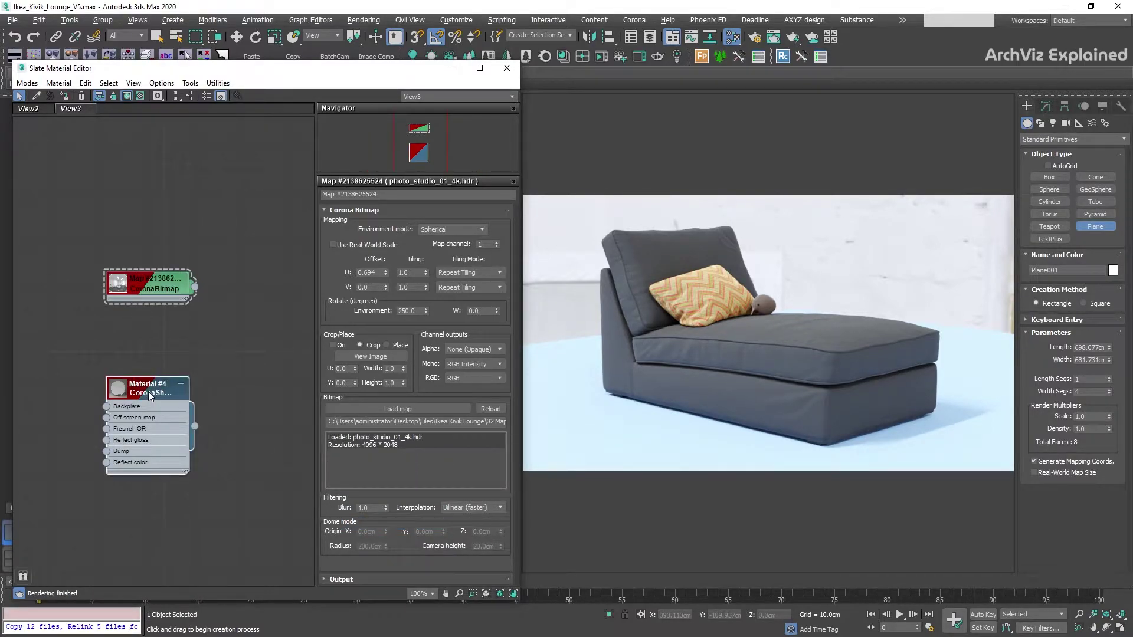
{"action": "right_click", "coordinate": [149, 394]}
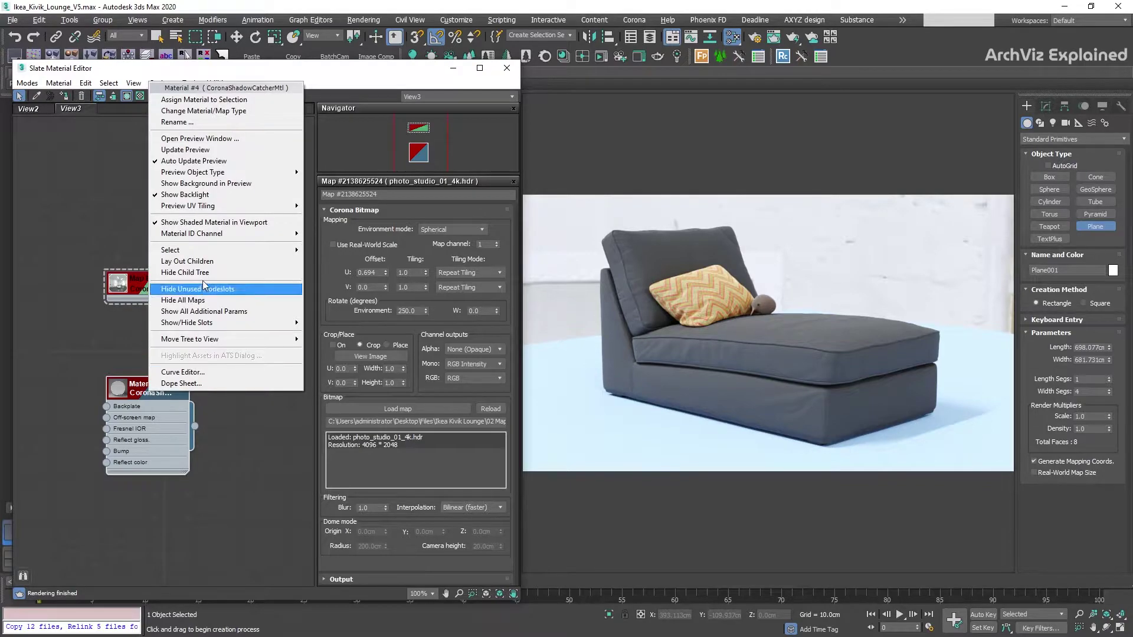
{"action": "left_click", "coordinate": [196, 100]}
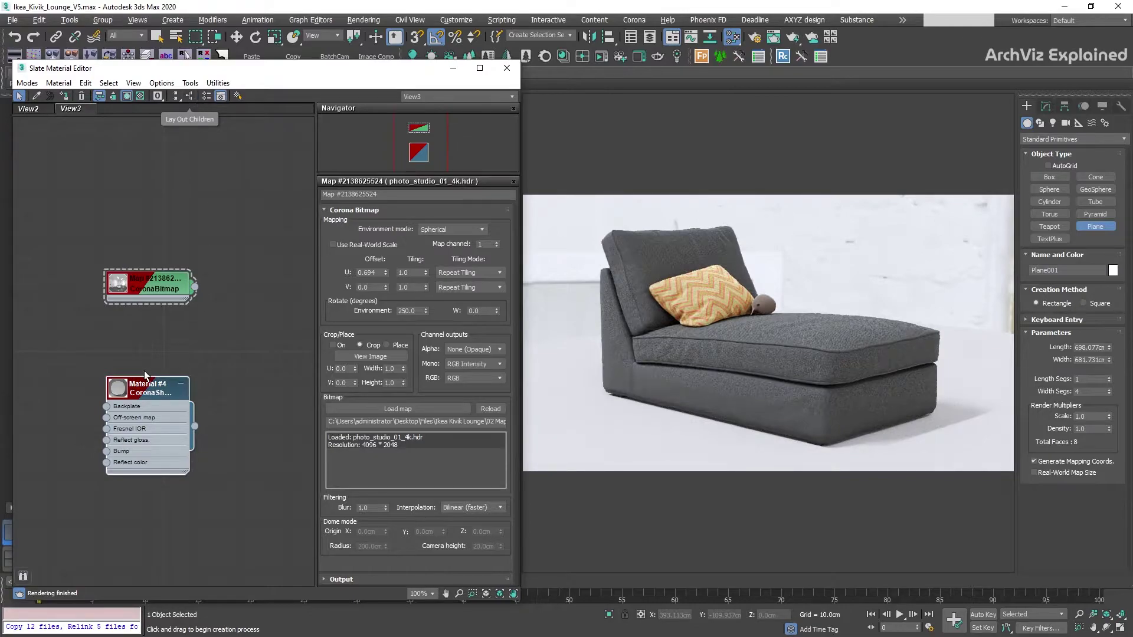
{"action": "left_click_drag", "start_coordinate": [147, 388], "coordinate": [158, 353]}
Set Material #4's Enviro/Backplate colour to pure white (255) for a brighter floor.
{"action": "double_click", "coordinate": [158, 353]}
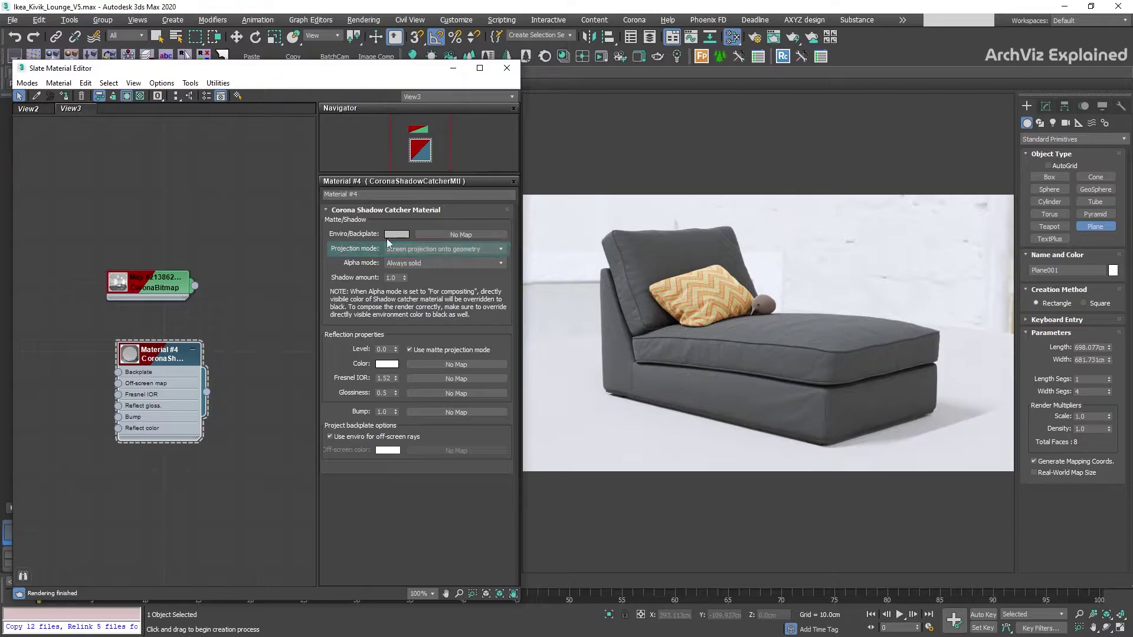
{"action": "left_click", "coordinate": [394, 235]}
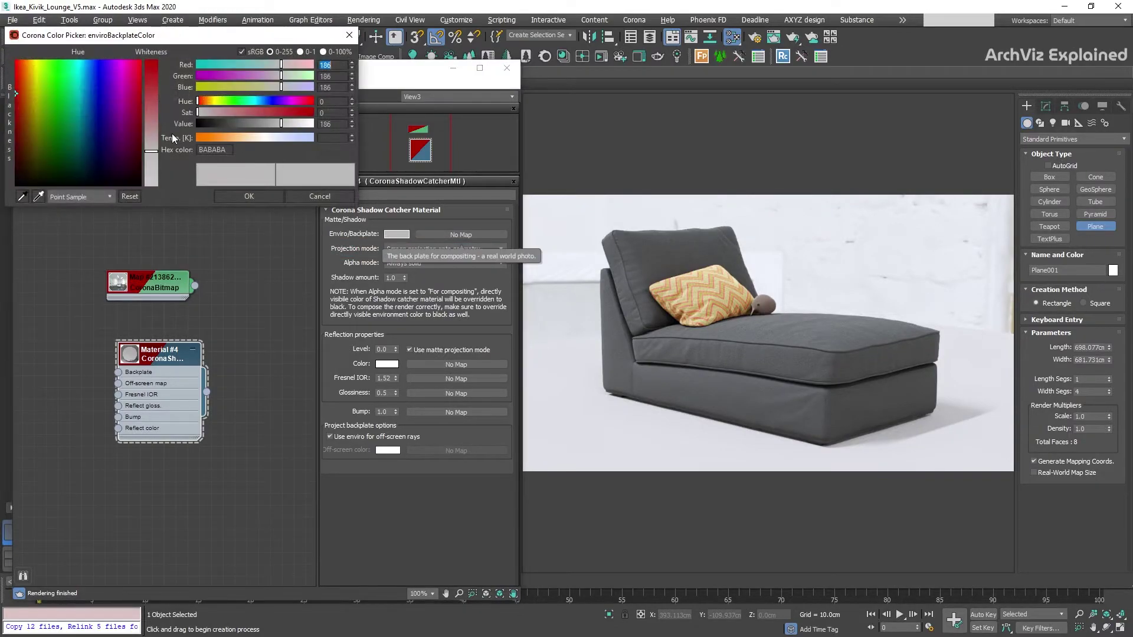
{"action": "left_click", "coordinate": [315, 124]}
{"action": "left_click_drag", "start_coordinate": [315, 123], "coordinate": [333, 126]}
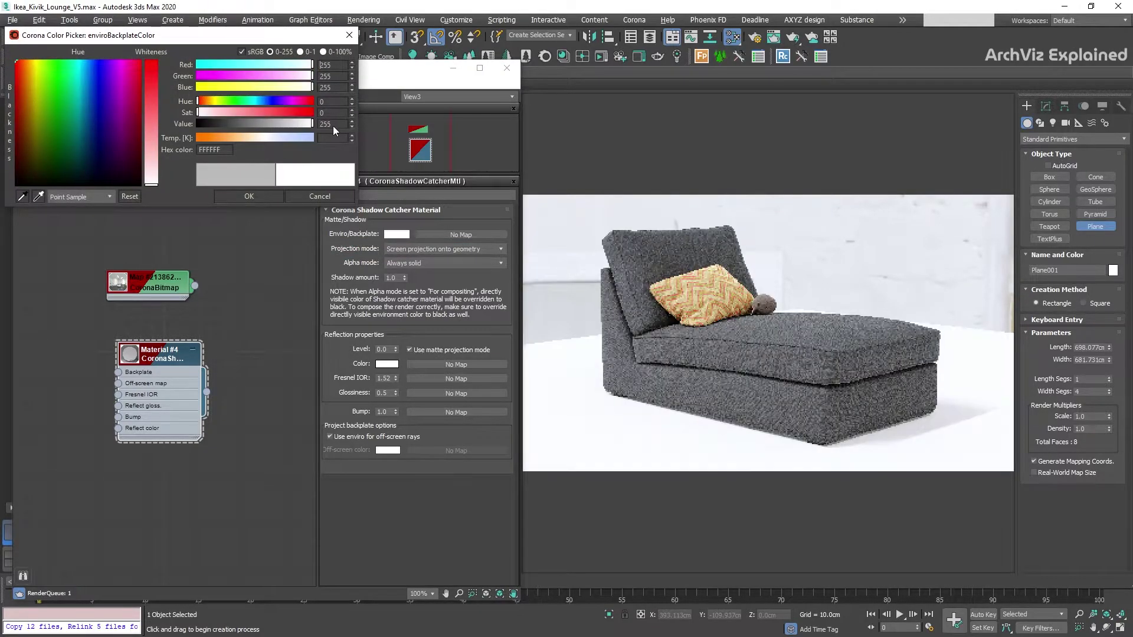
{"action": "left_click", "coordinate": [249, 196]}
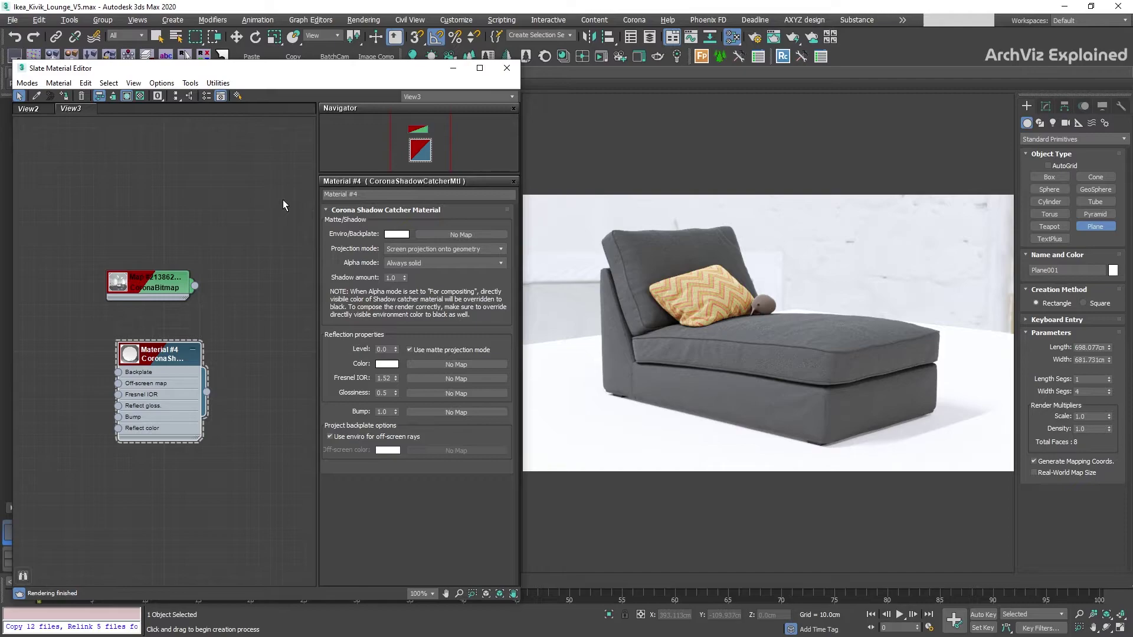
{"action": "left_click", "coordinate": [684, 9]}
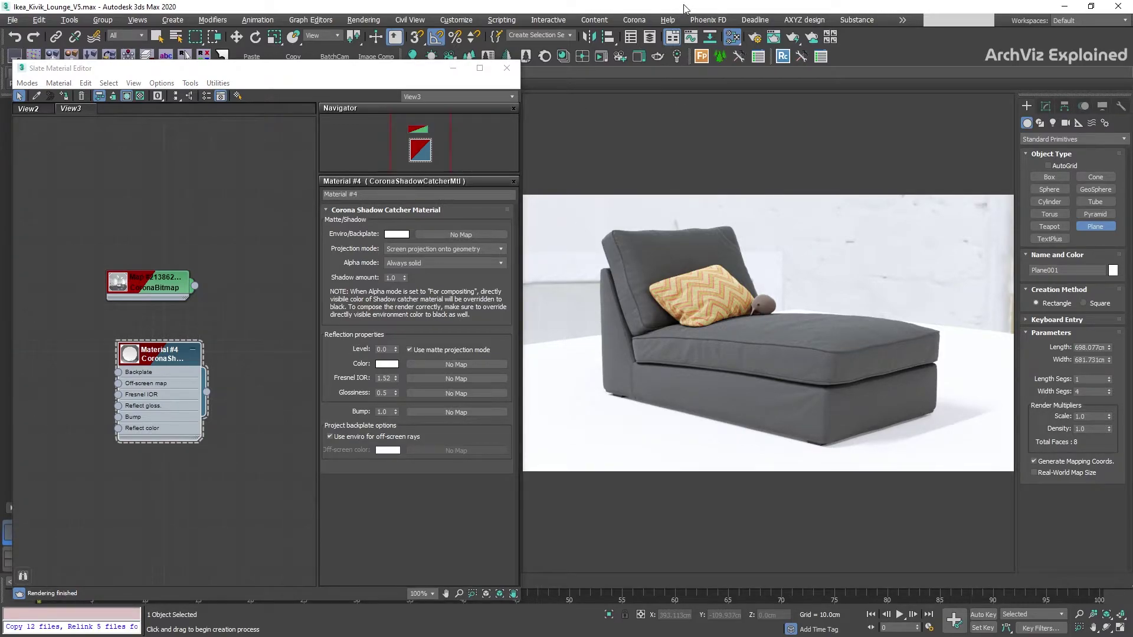
Enable Render Setup's direct visibility environment override, set it to purple 7082FF, and copy the hex.
{"action": "left_click", "coordinate": [754, 37]}
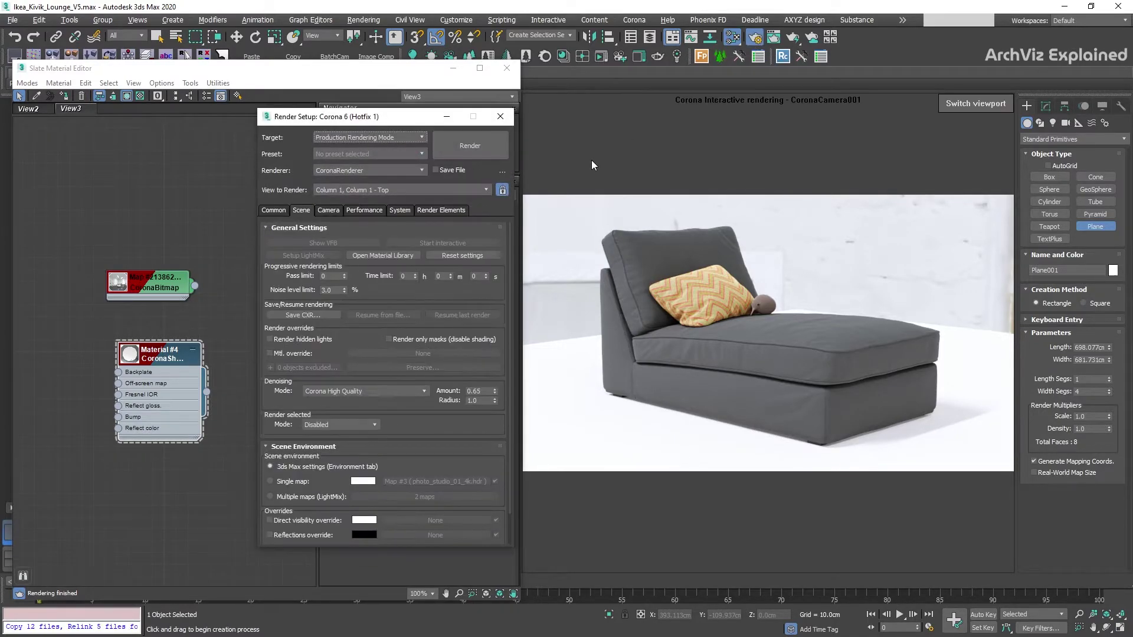
{"action": "left_click", "coordinate": [270, 520]}
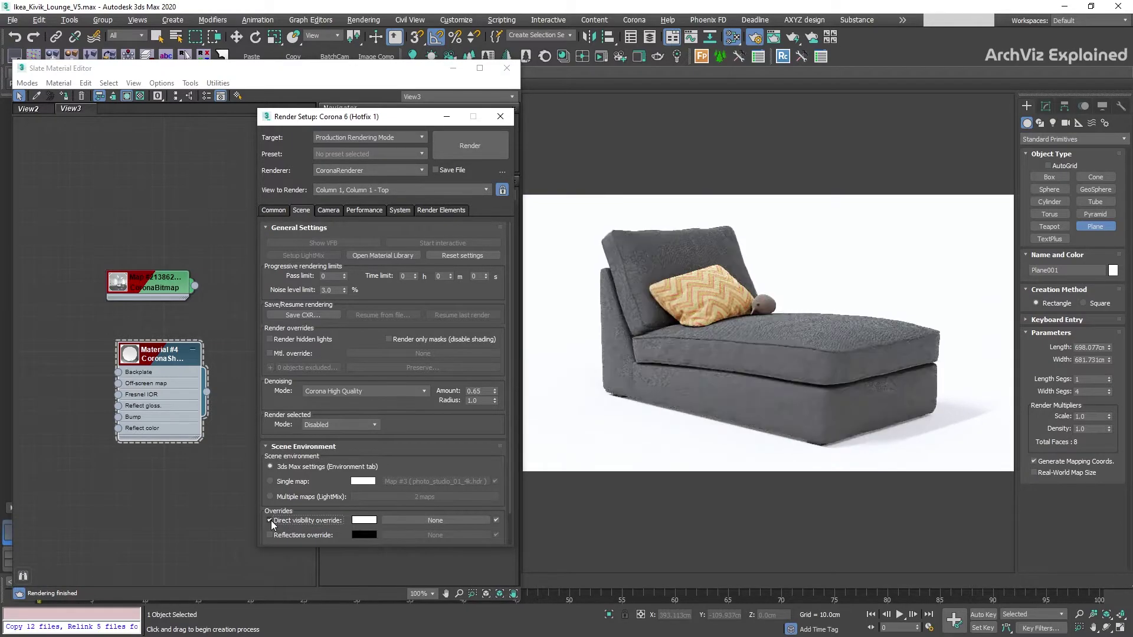
{"action": "left_click", "coordinate": [364, 520]}
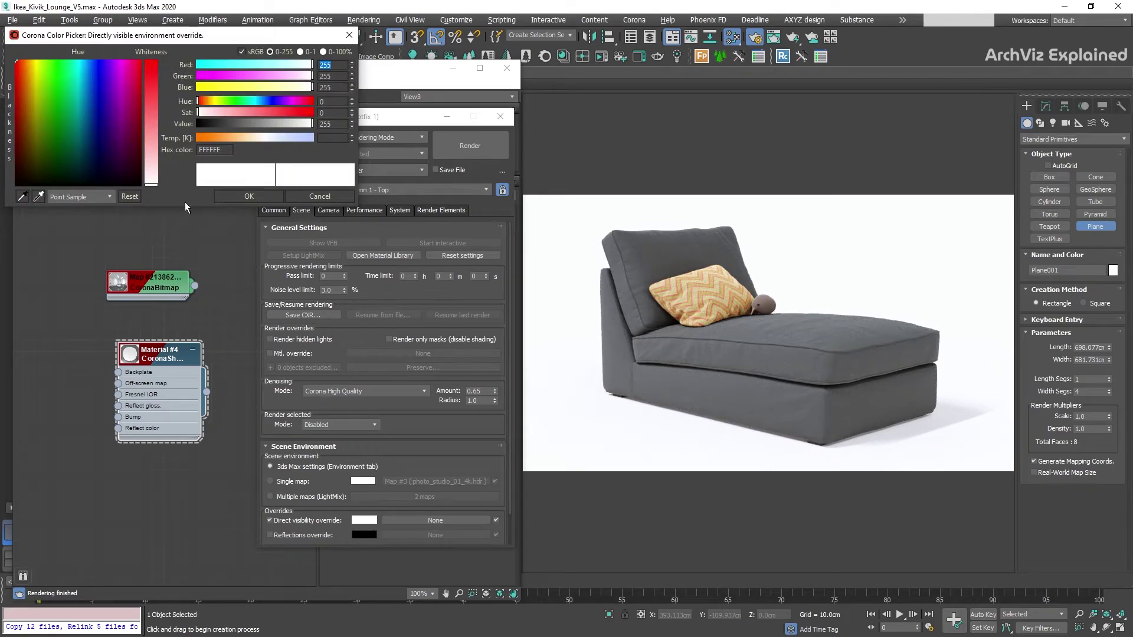
{"action": "left_click", "coordinate": [271, 102]}
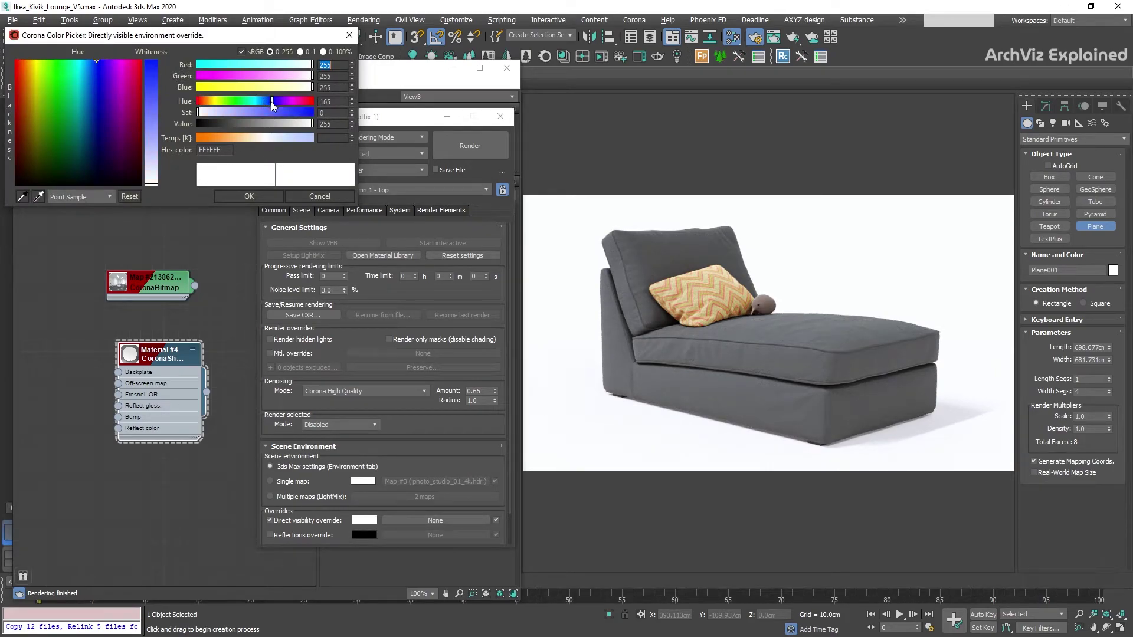
{"action": "left_click", "coordinate": [279, 112]}
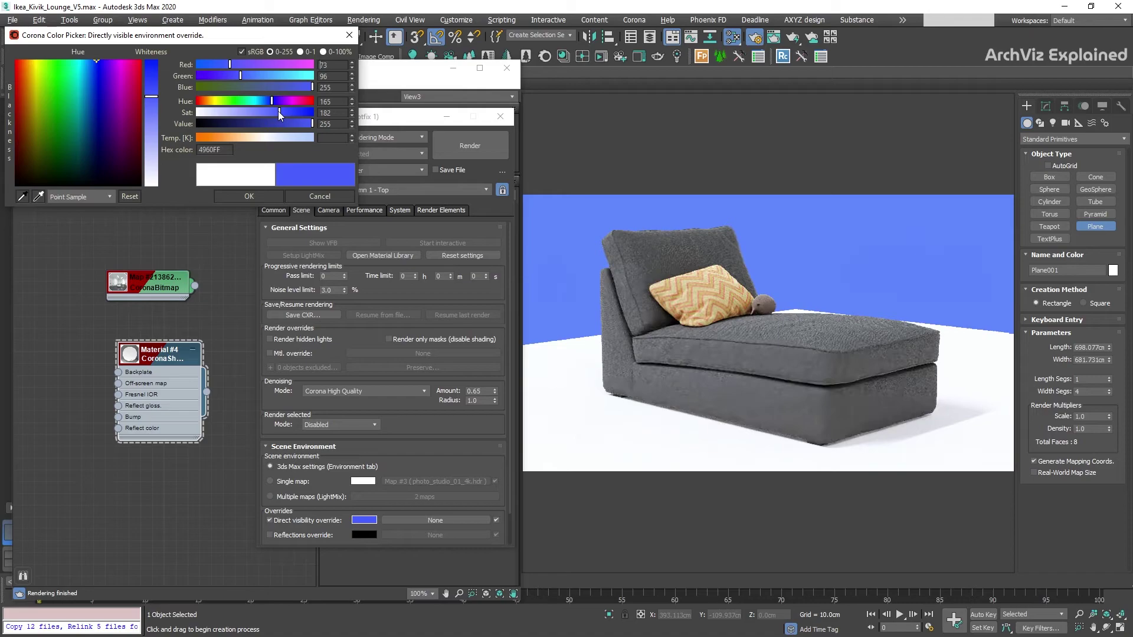
{"action": "left_click_drag", "start_coordinate": [278, 110], "coordinate": [261, 113]}
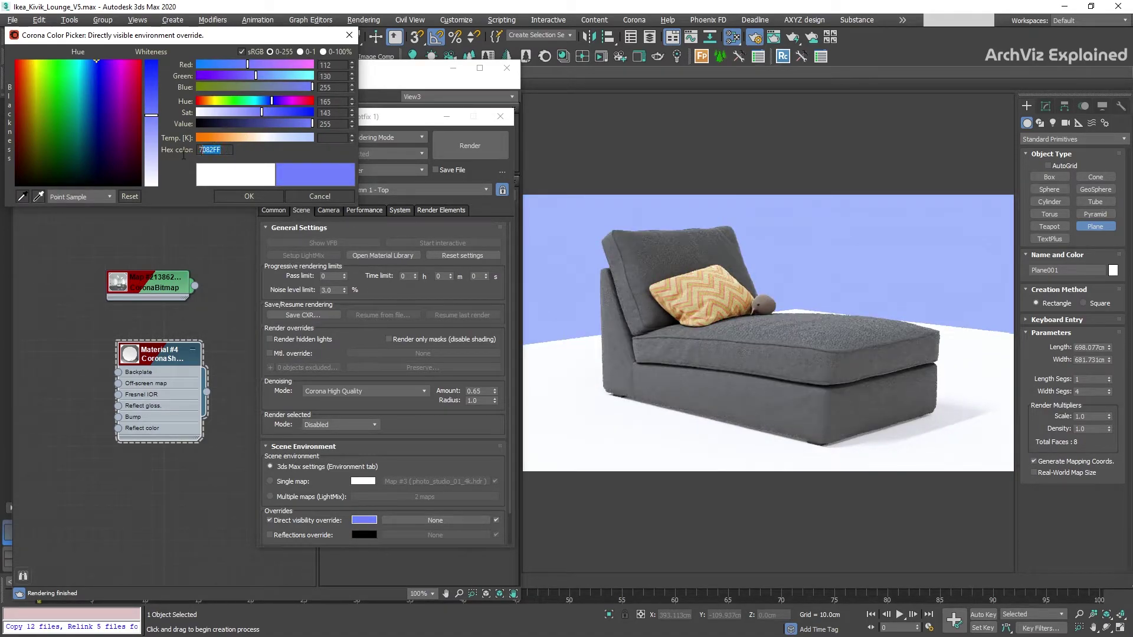
{"action": "left_click_drag", "start_coordinate": [223, 150], "coordinate": [183, 156]}
{"action": "key", "text": "ctrl+c"}
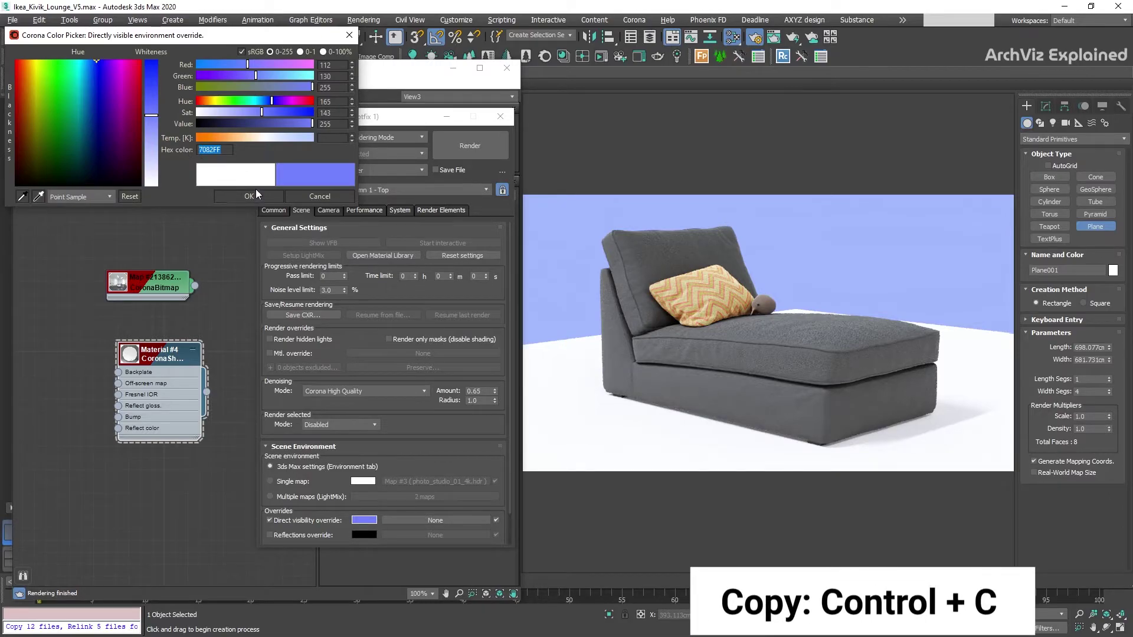
Paste 7082FF into the shadow catcher's Enviro/Backplate colour to match the purple override.
{"action": "left_click", "coordinate": [249, 196]}
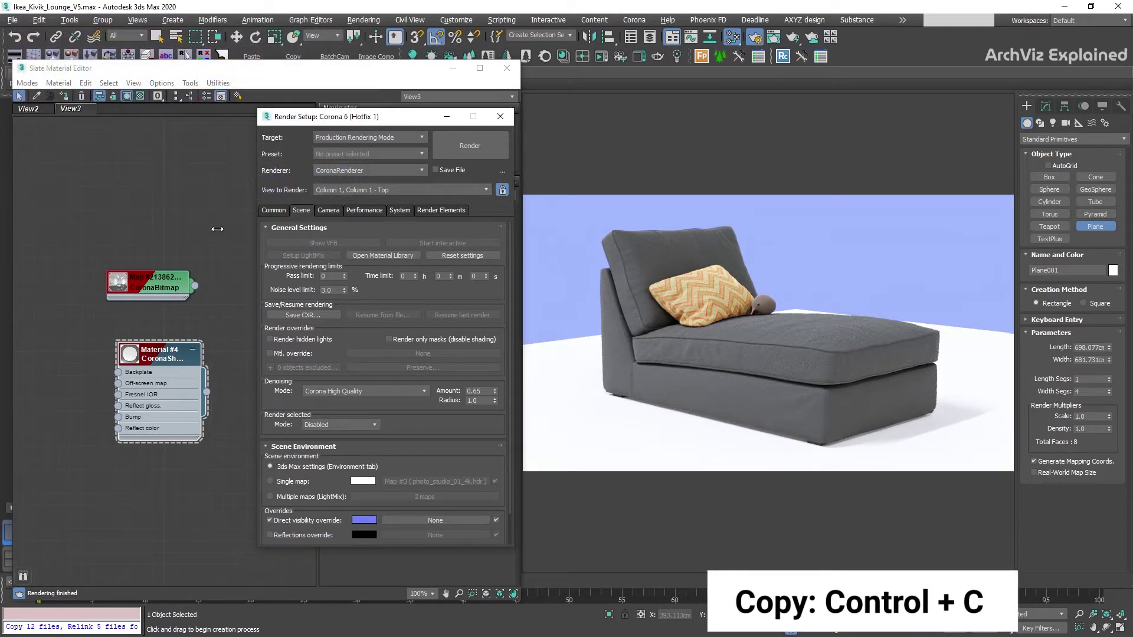
{"action": "double_click", "coordinate": [168, 352]}
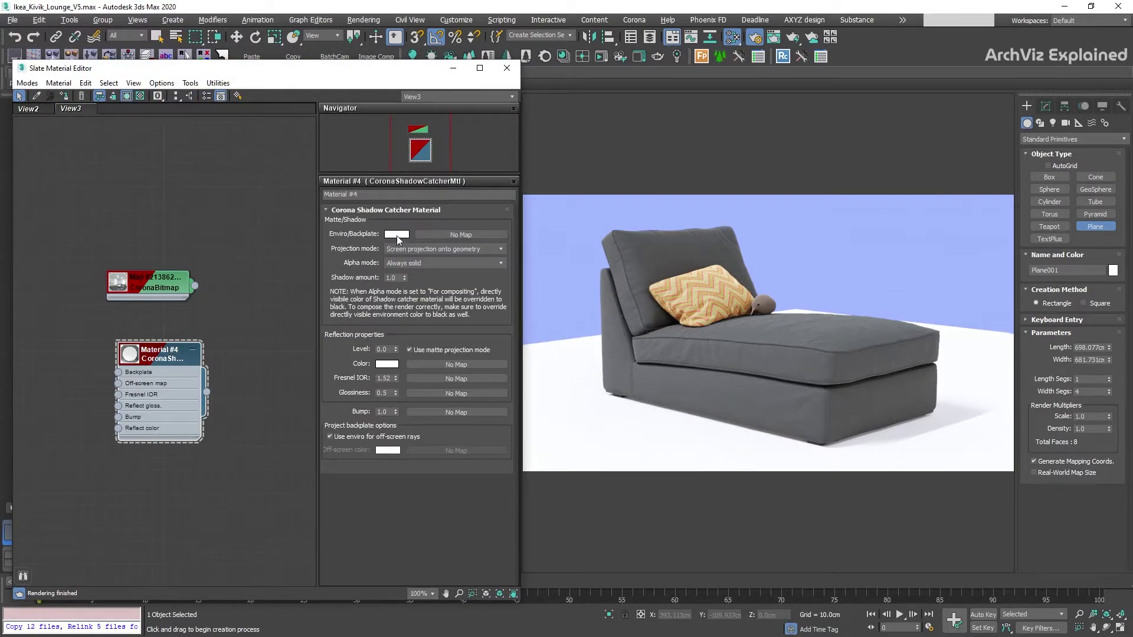
{"action": "left_click", "coordinate": [397, 235]}
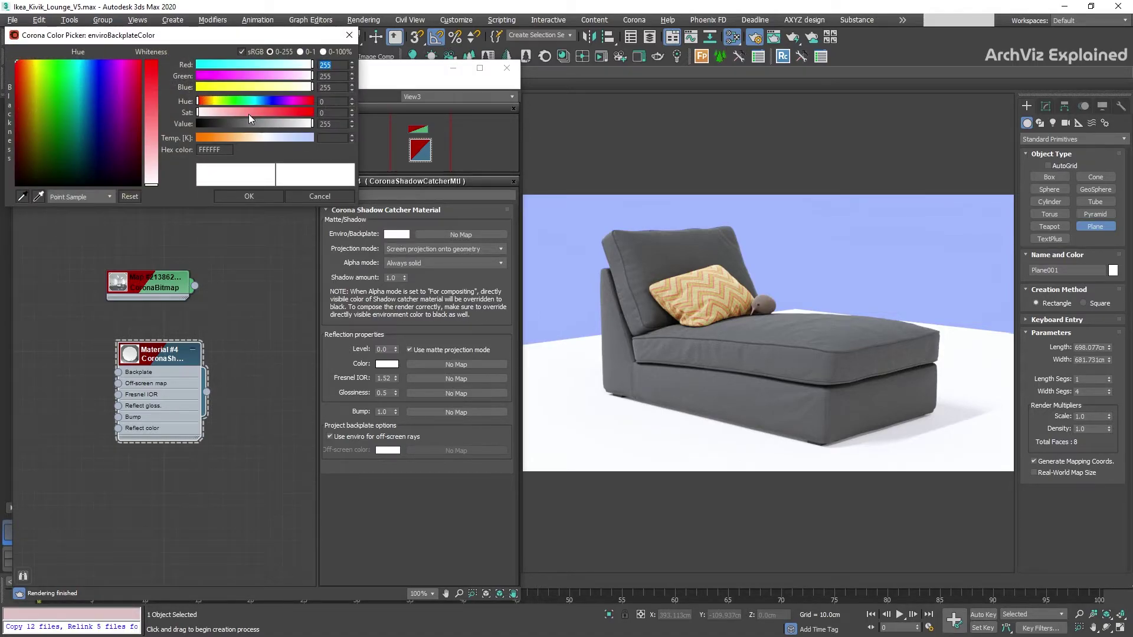
{"action": "double_click", "coordinate": [210, 149]}
{"action": "key", "text": "ctrl+v"}
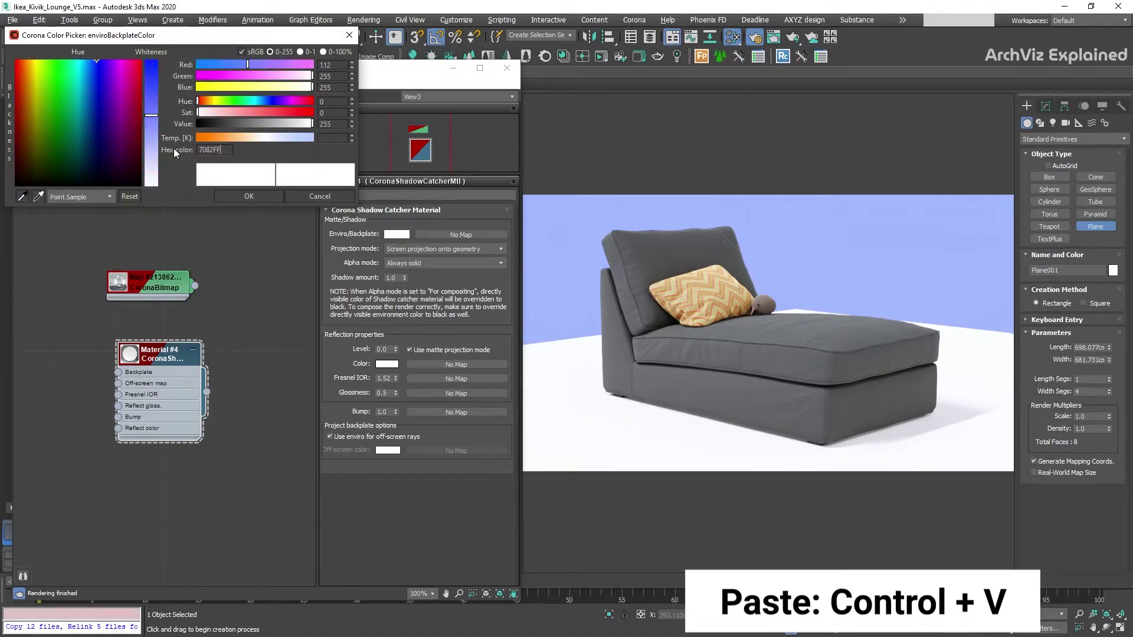
{"action": "left_click", "coordinate": [258, 196]}
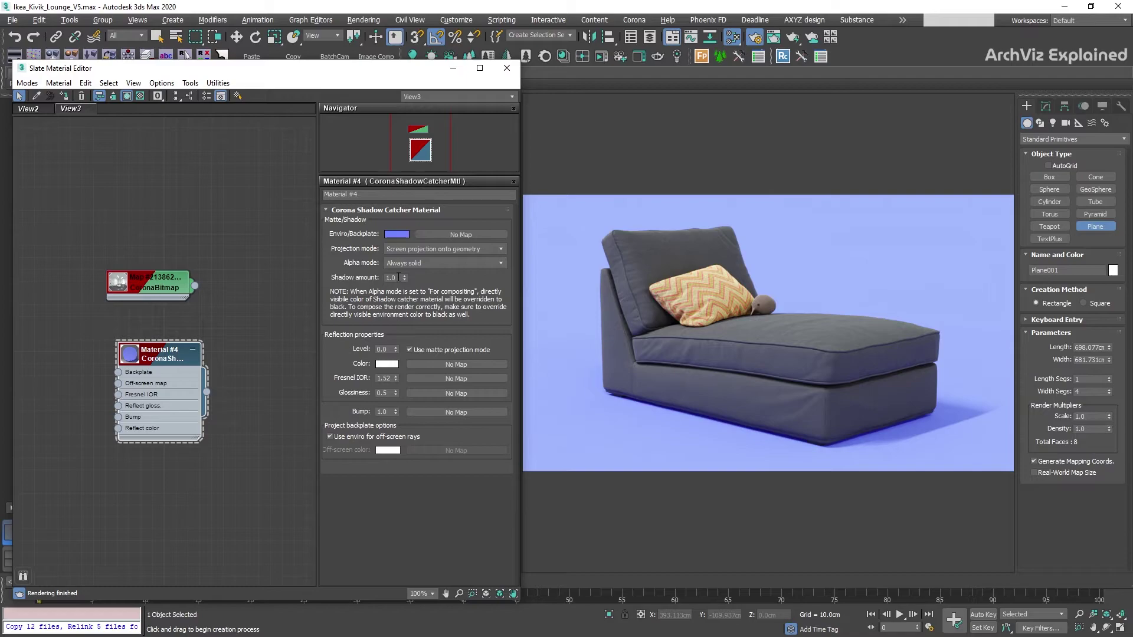
Set the shadow catcher's shadow amount to 5.0 and reflection level to 0.5.
{"action": "double_click", "coordinate": [398, 277]}
{"action": "type", "text": "5"}
{"action": "key", "text": "Return"}
{"action": "double_click", "coordinate": [391, 349]}
{"action": "type", "text": "1"}
{"action": "key", "text": "Return"}
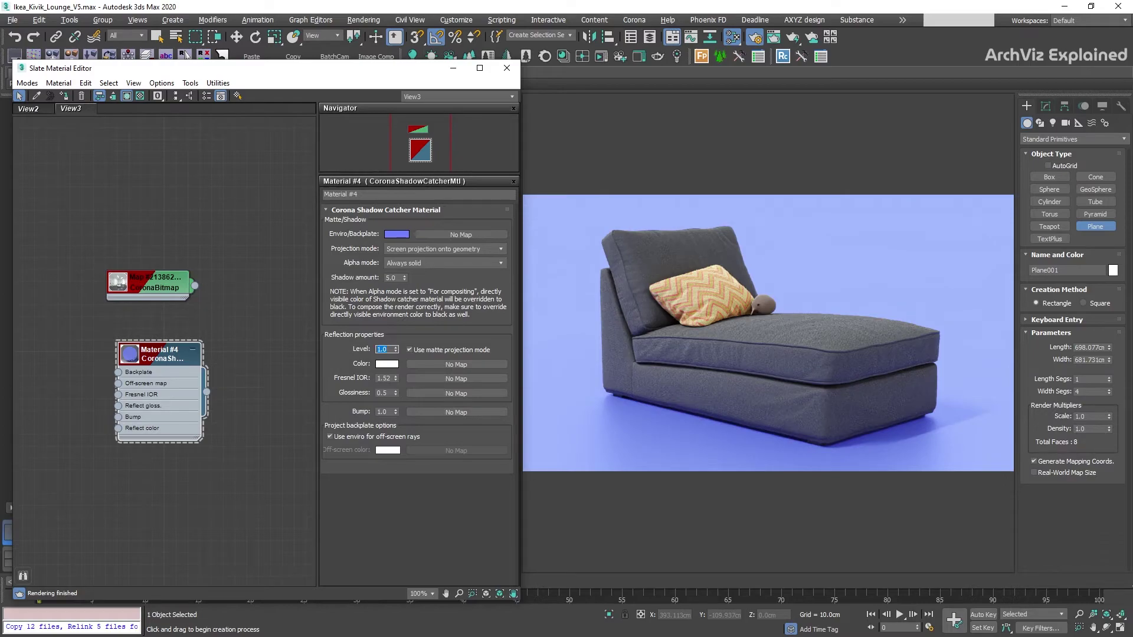
{"action": "type", "text": "0.5"}
{"action": "key", "text": "Return"}
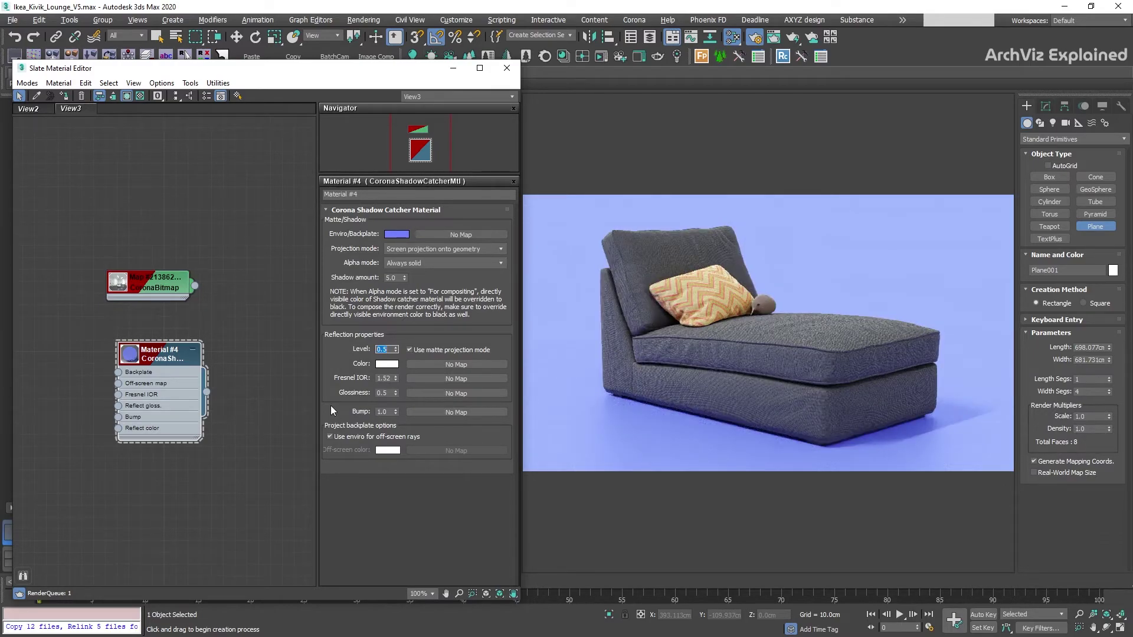
Set the shadow catcher's Fresnel IOR to 2.56 and glossiness to 0.4.
{"action": "double_click", "coordinate": [392, 380]}
{"action": "type", "text": "2.56"}
{"action": "key", "text": "Return"}
{"action": "double_click", "coordinate": [386, 392]}
{"action": "type", "text": "1"}
{"action": "key", "text": "Return"}
{"action": "type", "text": "0.2"}
{"action": "key", "text": "Return"}
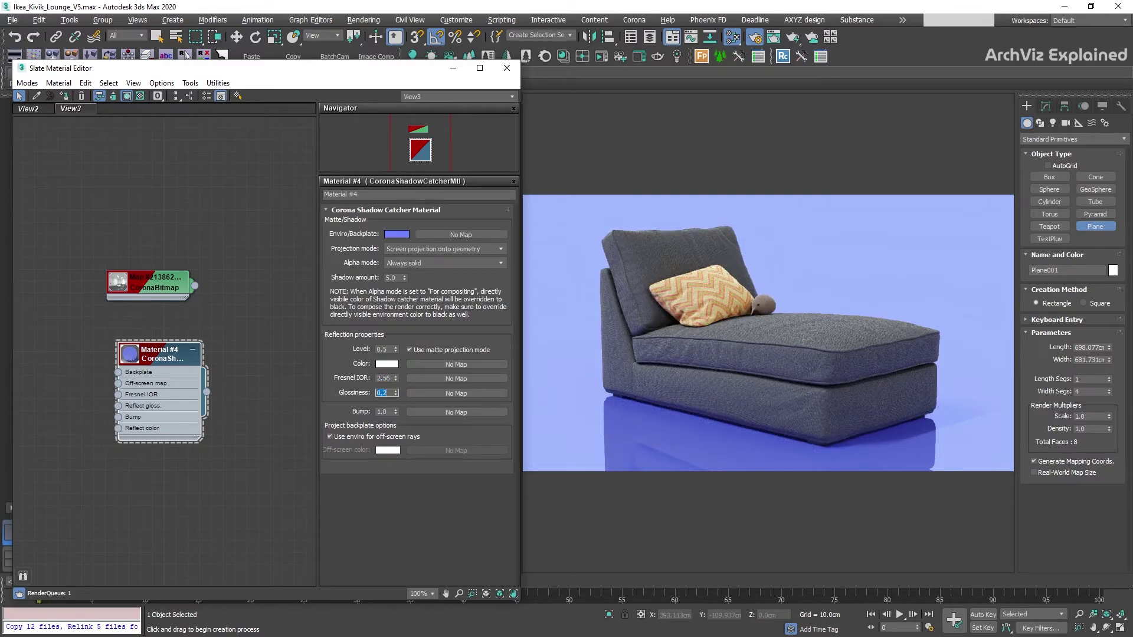
{"action": "type", "text": "0.4"}
{"action": "key", "text": "Return"}
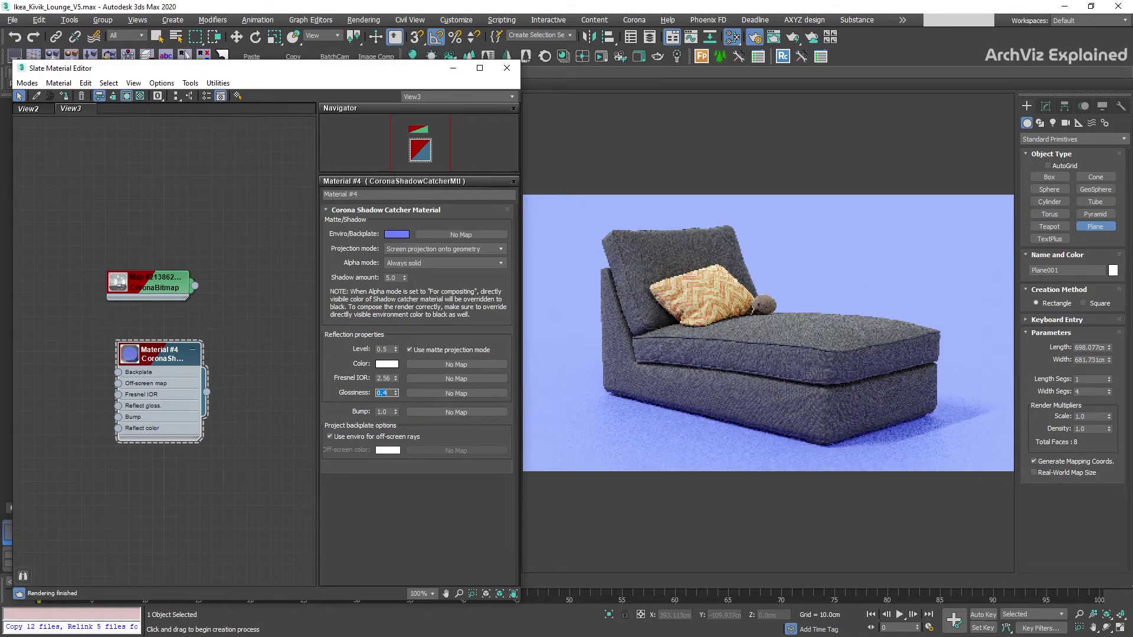
Change the shadow catcher's Enviro/Backplate colour to cyan 70FFF0.
{"action": "left_click", "coordinate": [406, 236]}
{"action": "left_click", "coordinate": [239, 101]}
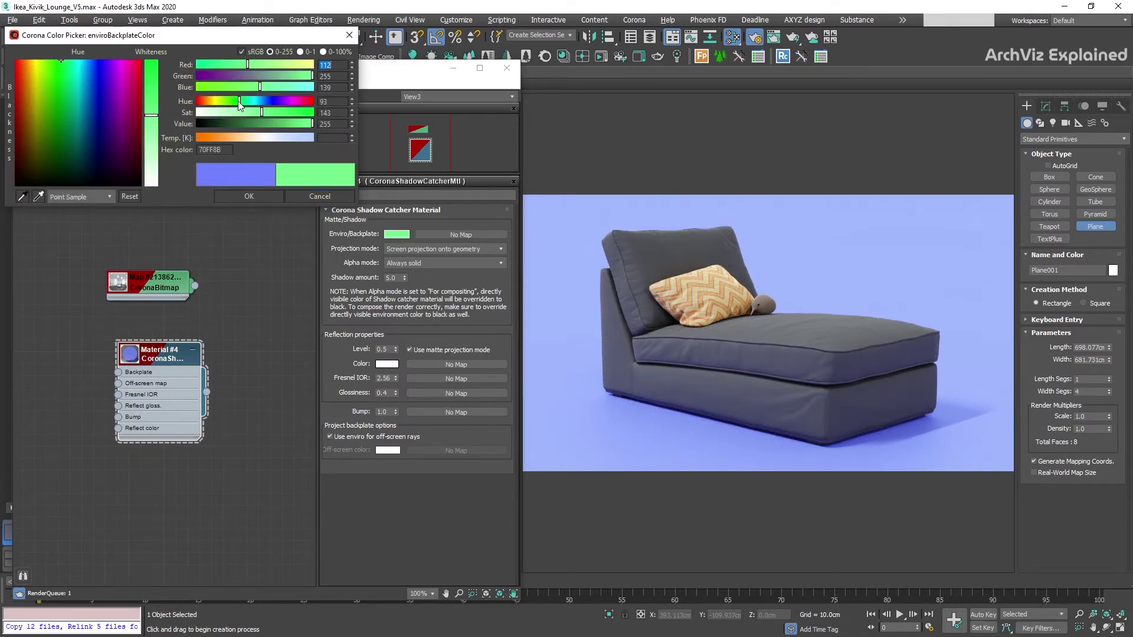
{"action": "left_click_drag", "start_coordinate": [238, 101], "coordinate": [251, 102]}
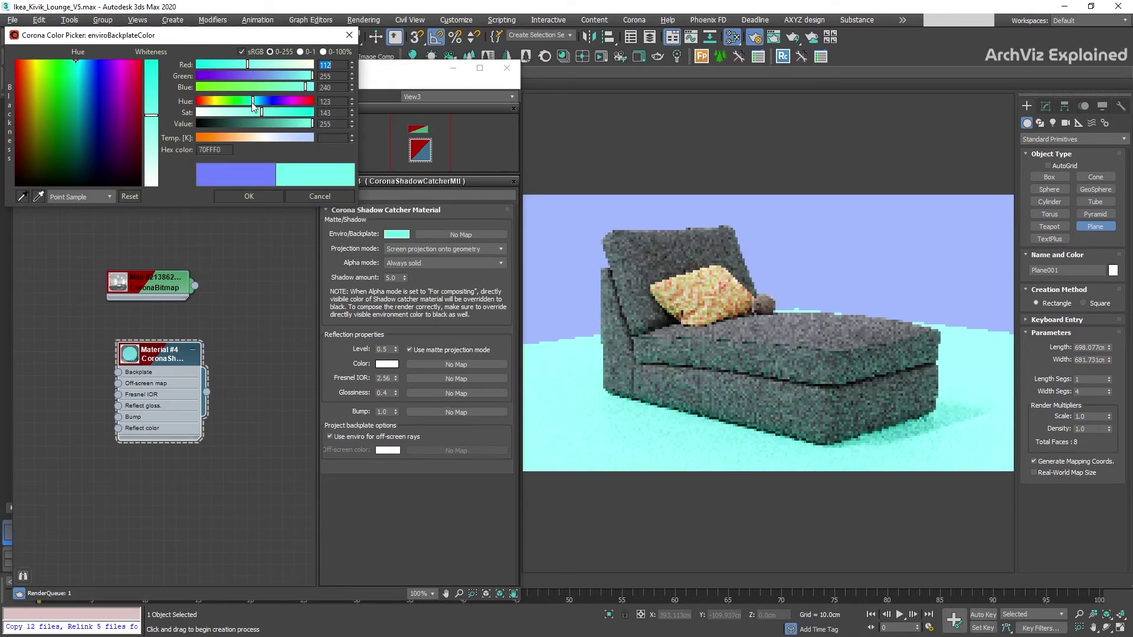
{"action": "double_click", "coordinate": [227, 150]}
{"action": "left_click", "coordinate": [251, 195]}
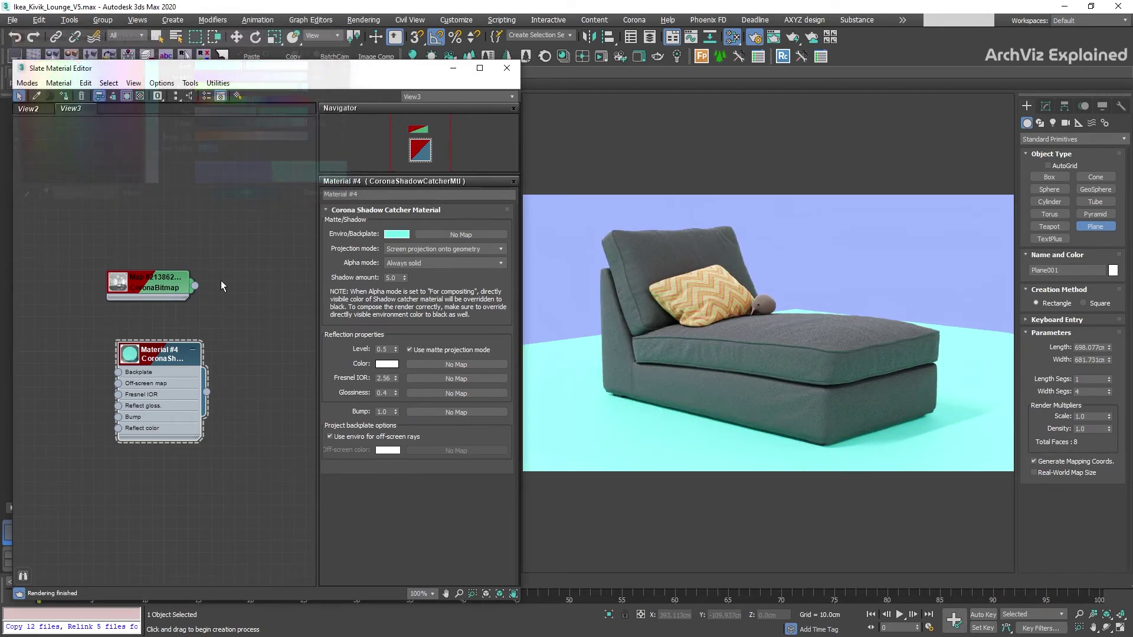
Set the direct visibility override colour to 70FFF0 and render from CoronaCamera002.
{"action": "key", "text": "F10"}
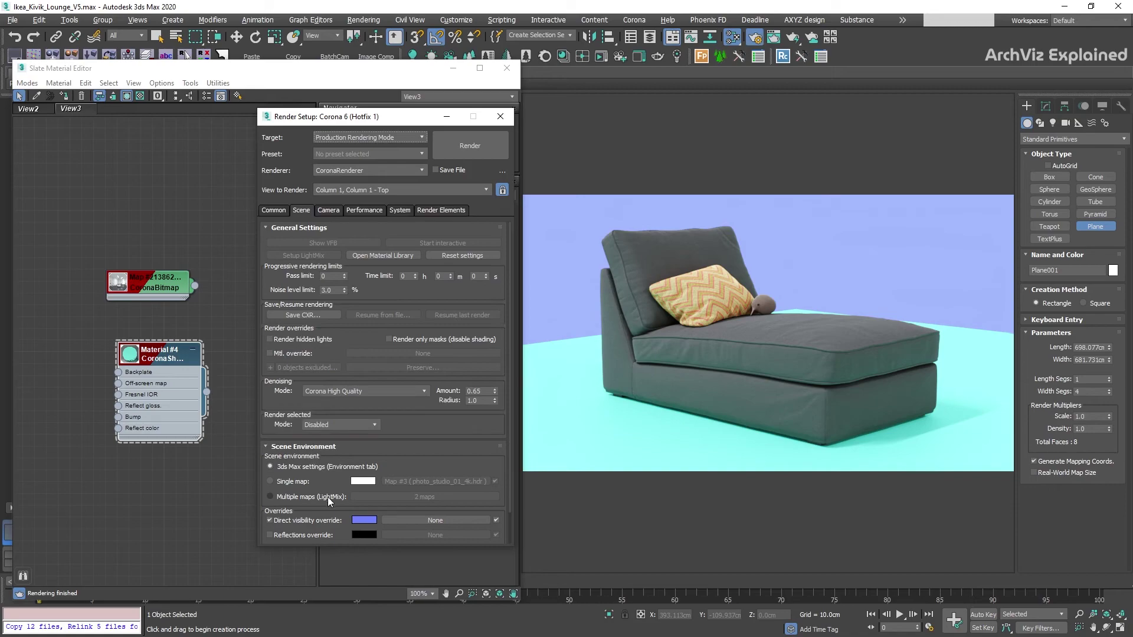
{"action": "left_click", "coordinate": [360, 522]}
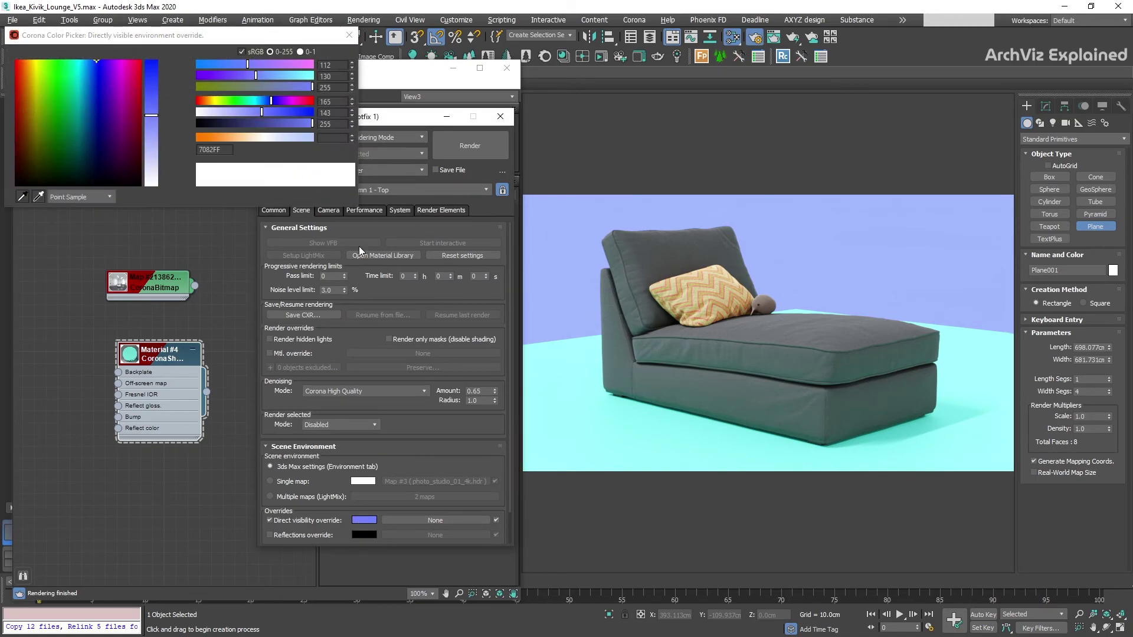
{"action": "key", "text": "ctrl+v"}
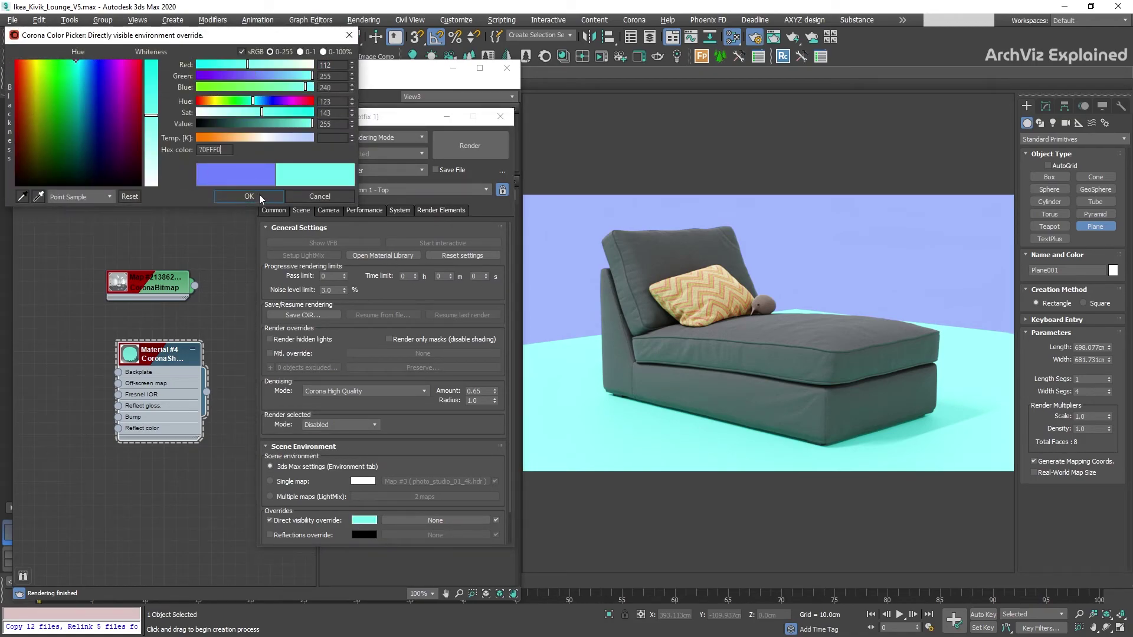
{"action": "left_click", "coordinate": [257, 196]}
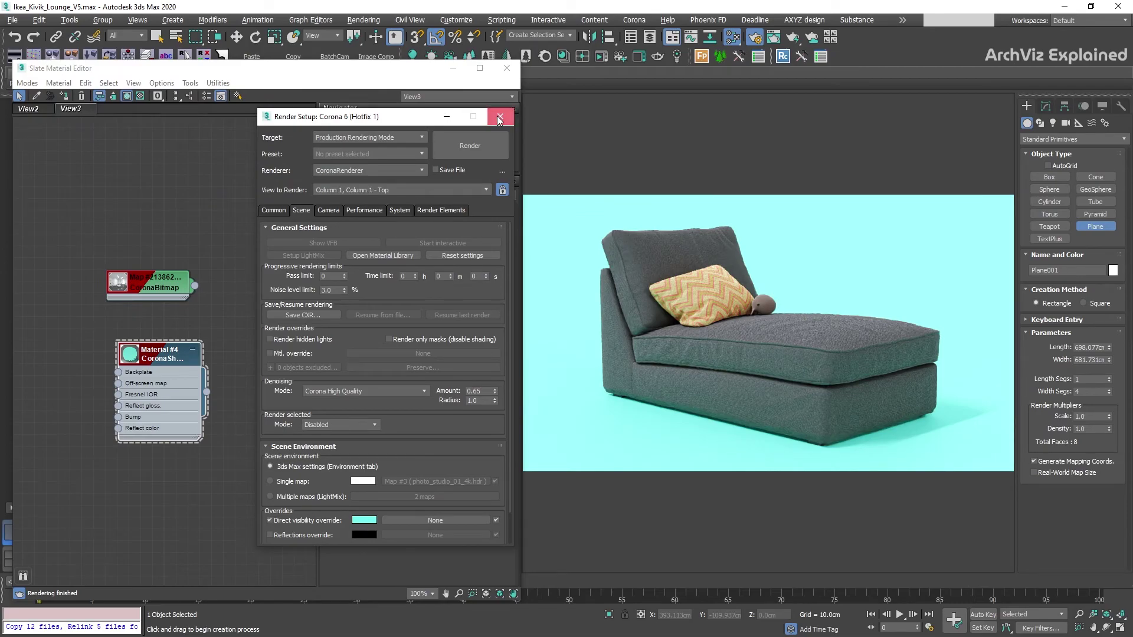
{"action": "left_click", "coordinate": [500, 116]}
{"action": "left_click", "coordinate": [990, 110]}
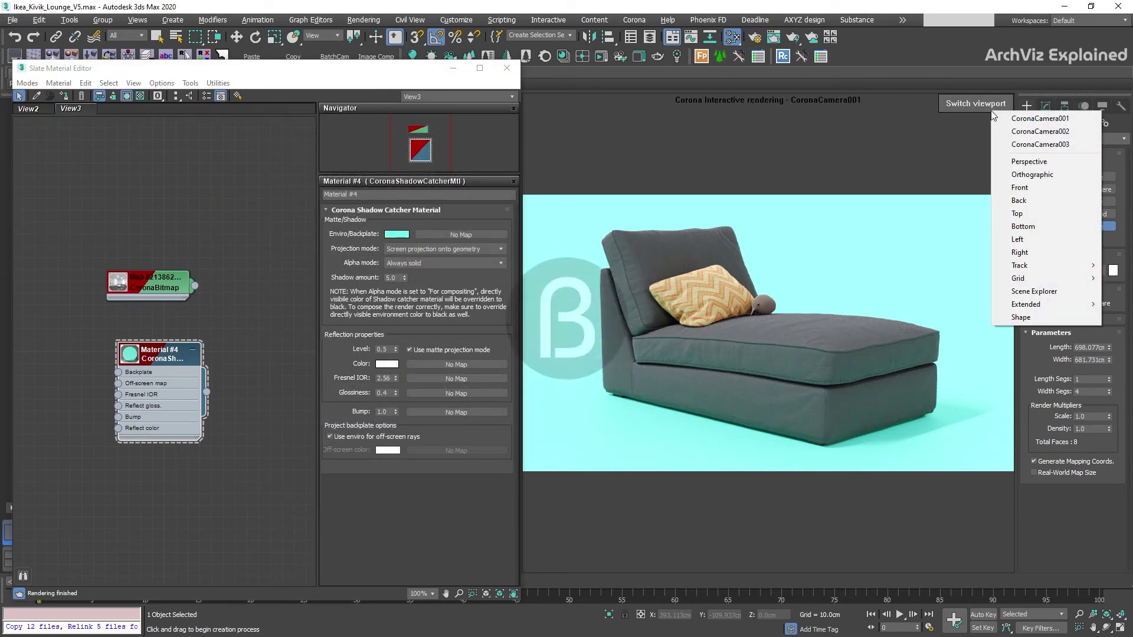
{"action": "left_click", "coordinate": [1004, 130]}
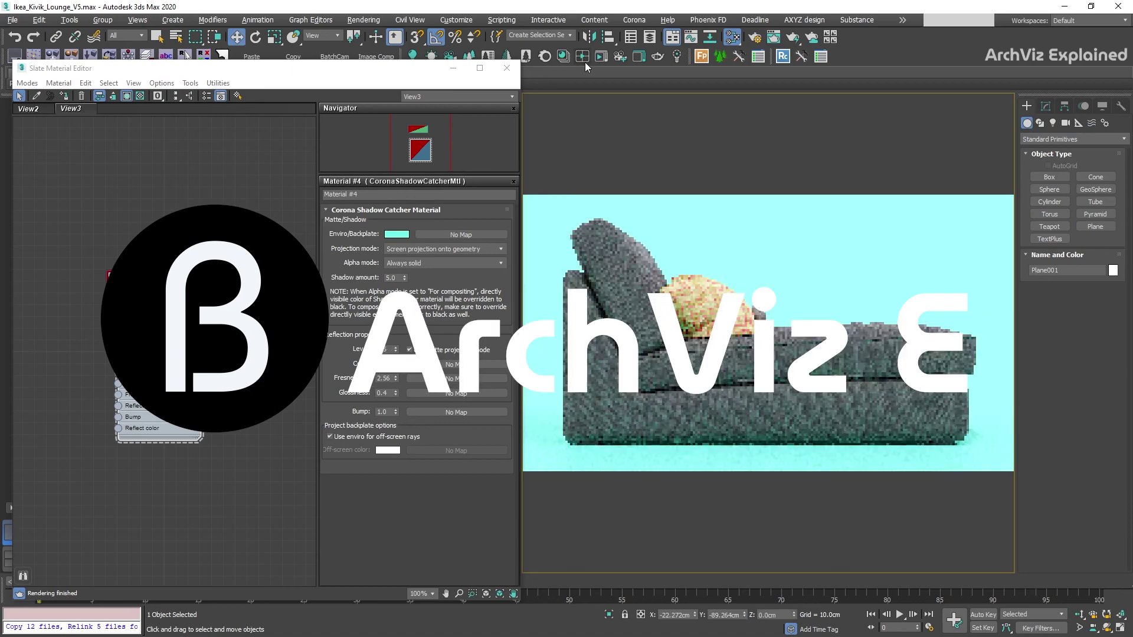